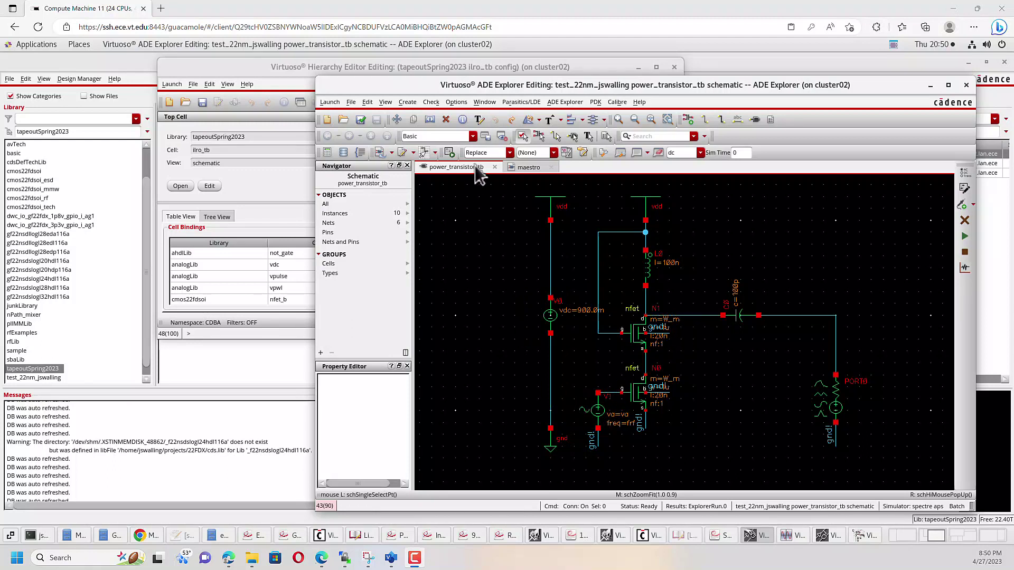
- Set the dc analysis to save the operating point at one bias point, with no Design Variable sweep
click(524, 168)
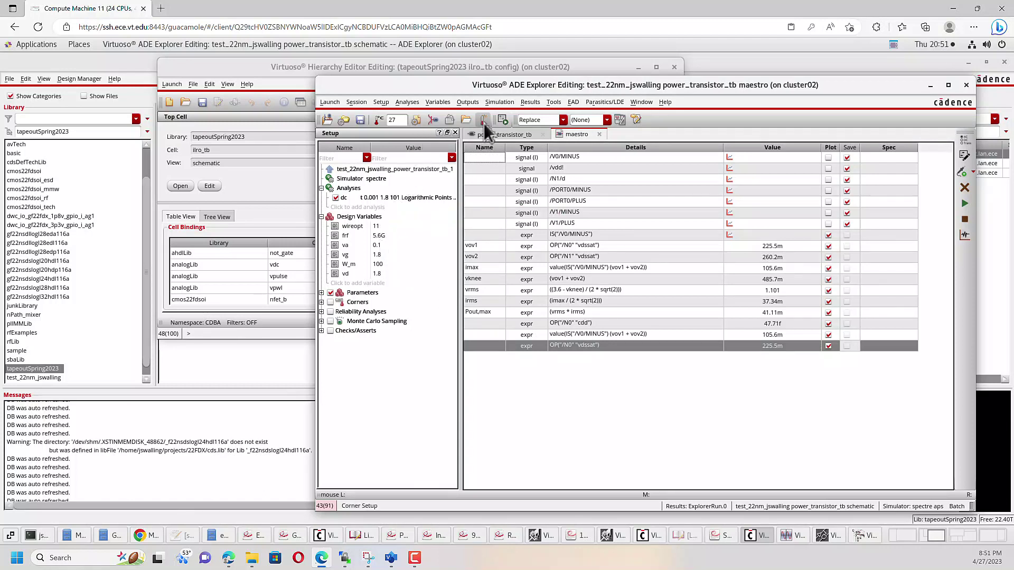
double_click(384, 197)
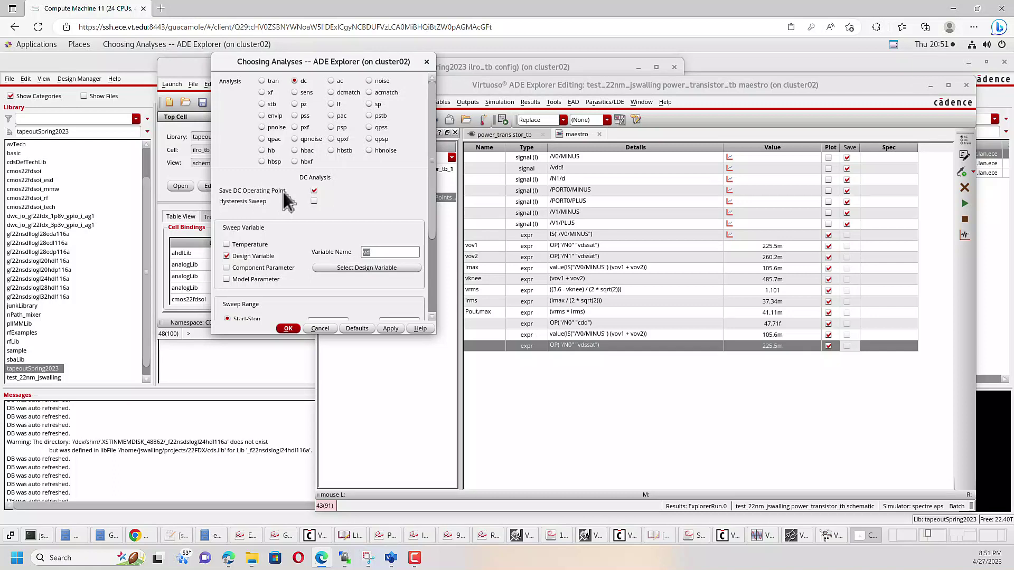
click(226, 256)
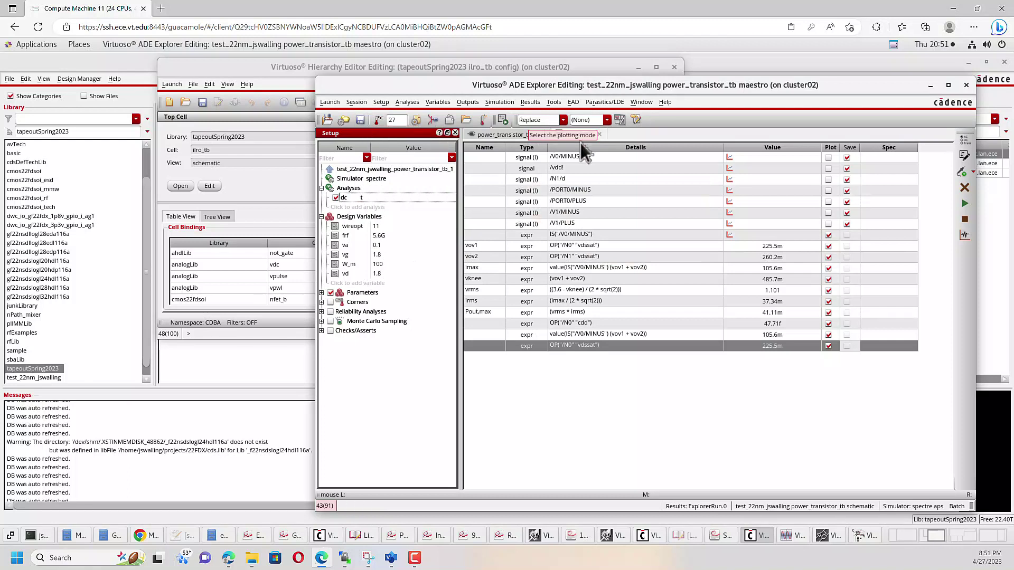
- Run the single-point DC simulation from the power_transistor_tb schematic and close the plot window
click(527, 136)
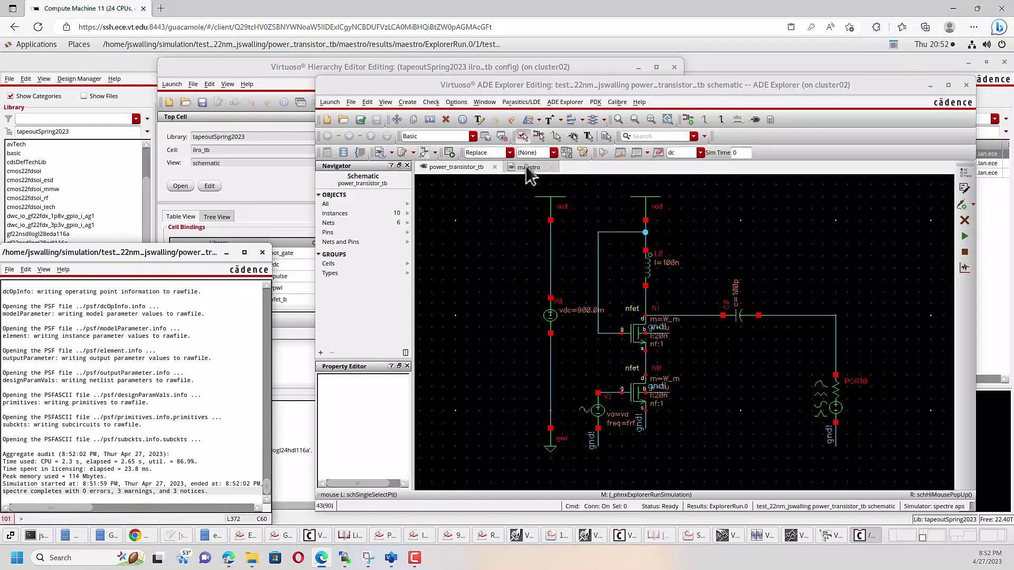
click(452, 152)
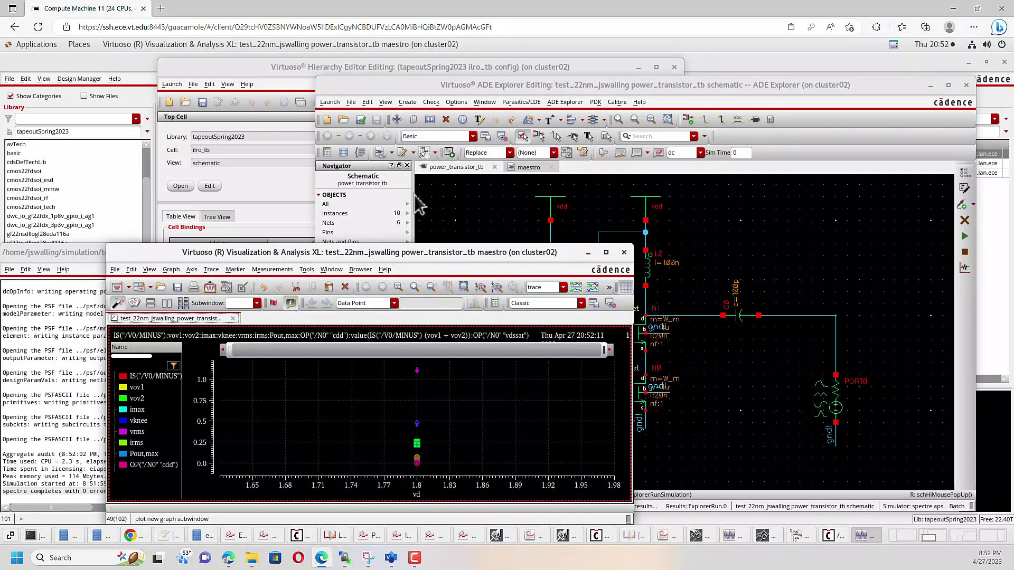
click(624, 252)
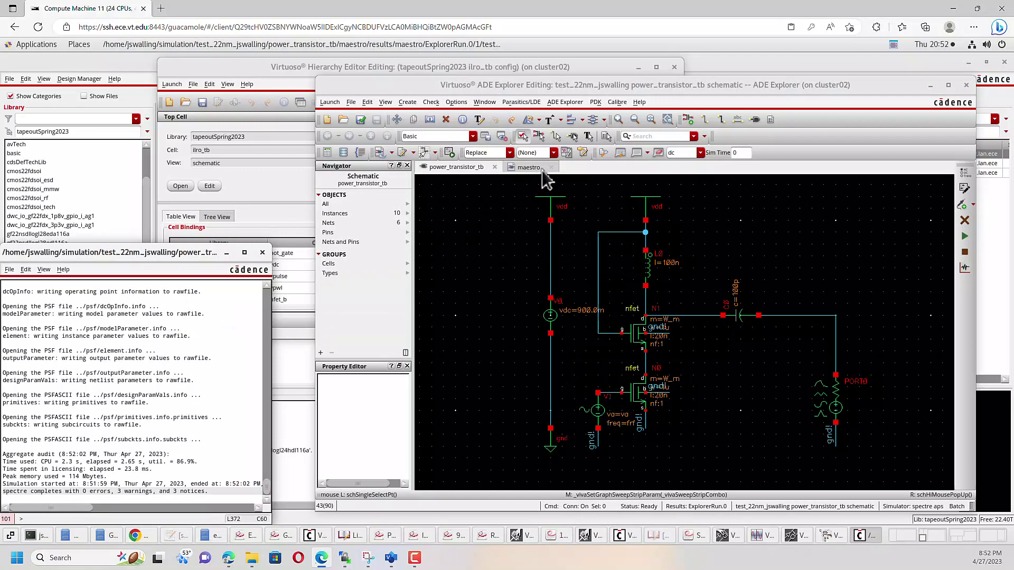
- Build OP("/N1","cdd") in the calculator by selecting instance N1 and the cdd parameter
click(531, 170)
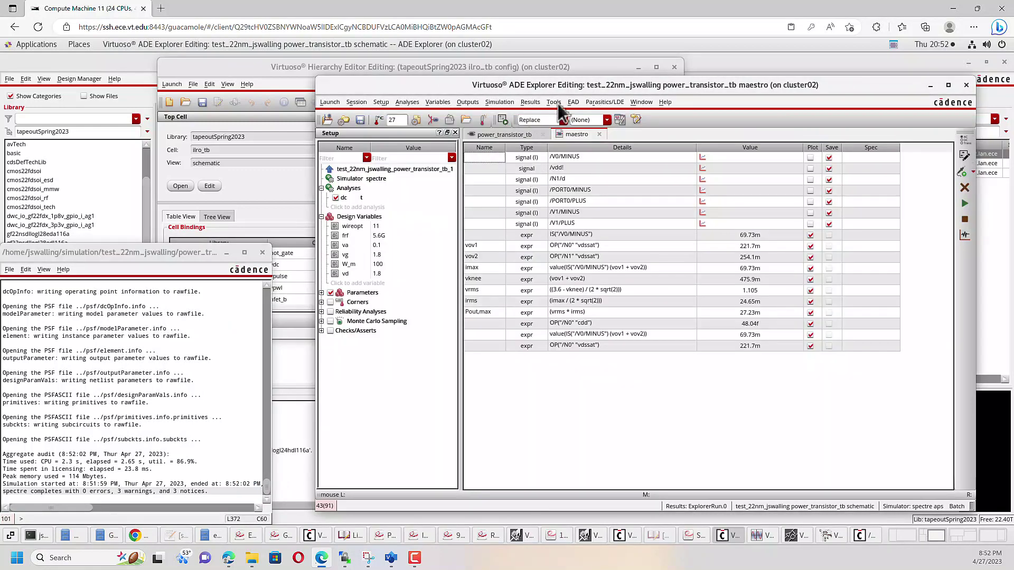
click(554, 103)
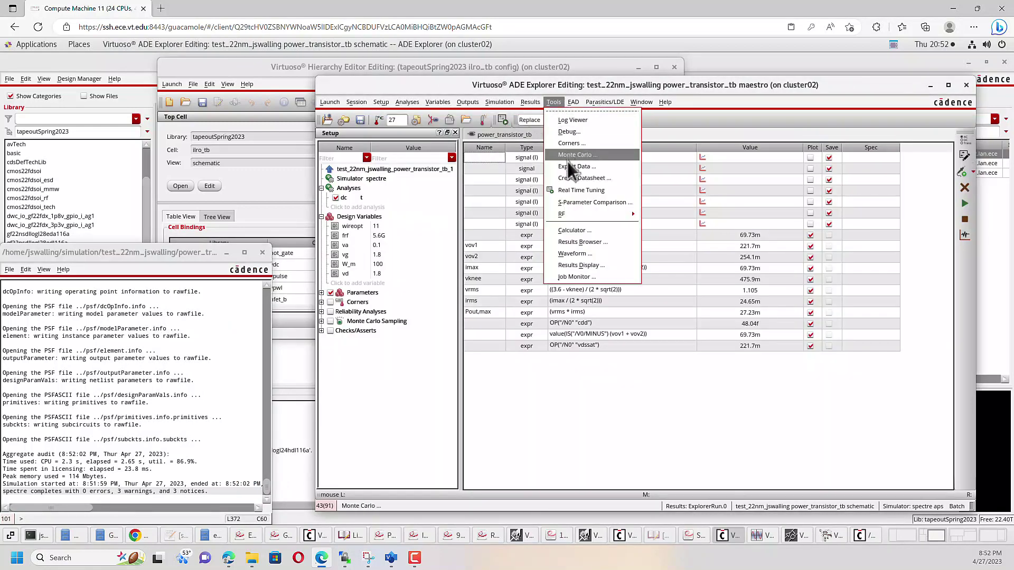
click(572, 231)
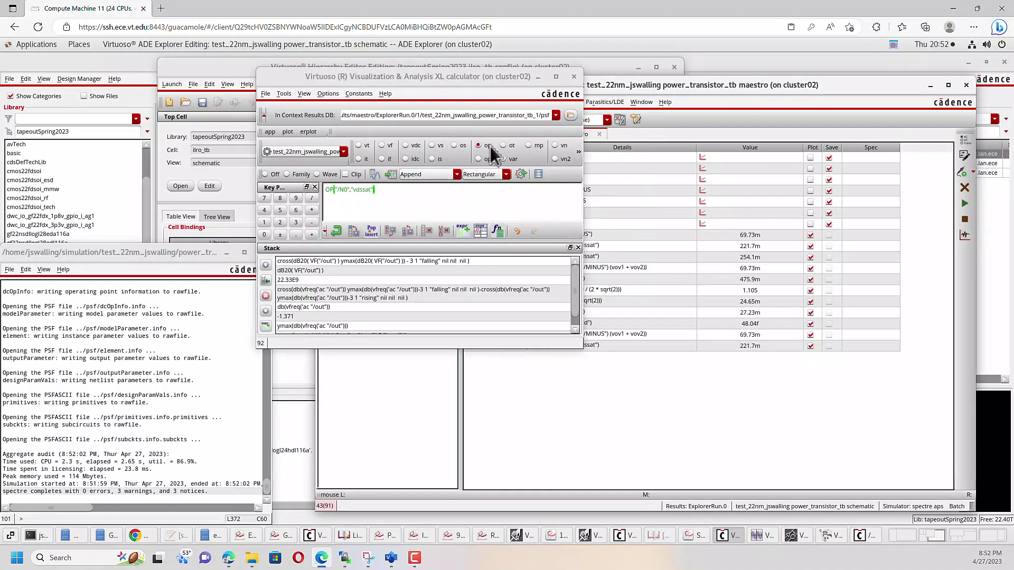
click(449, 159)
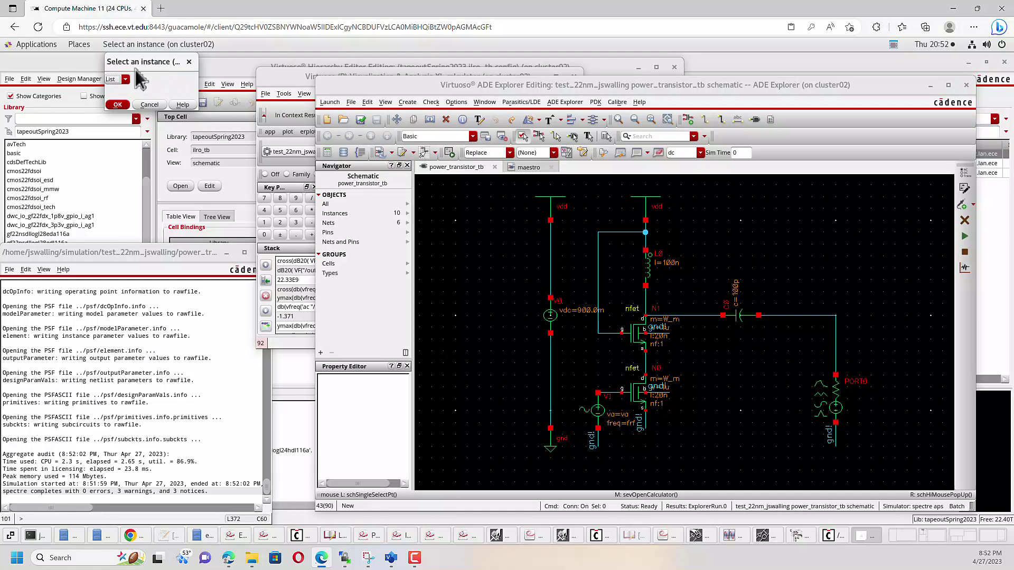
drag(139, 70, 171, 112)
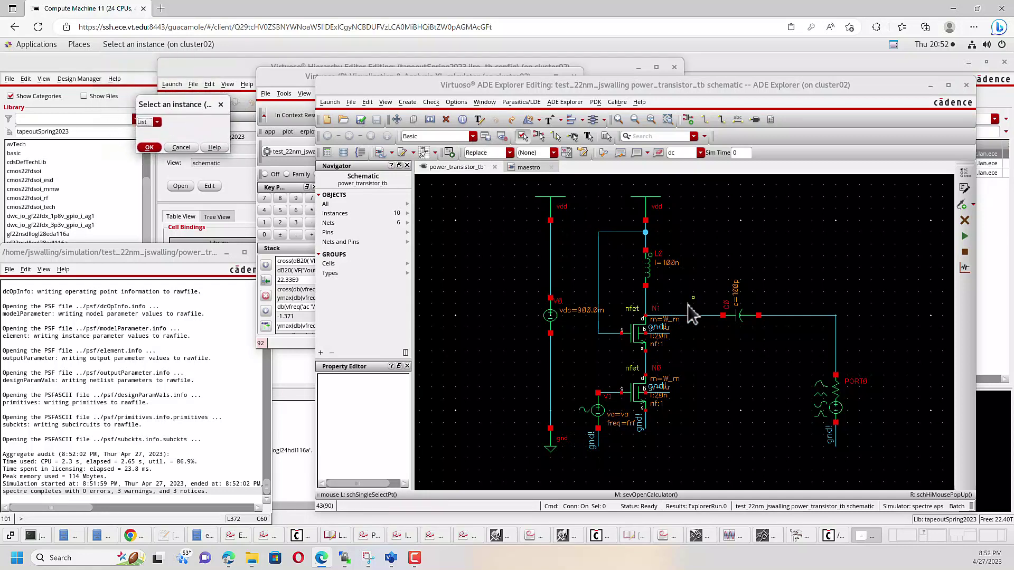
click(639, 349)
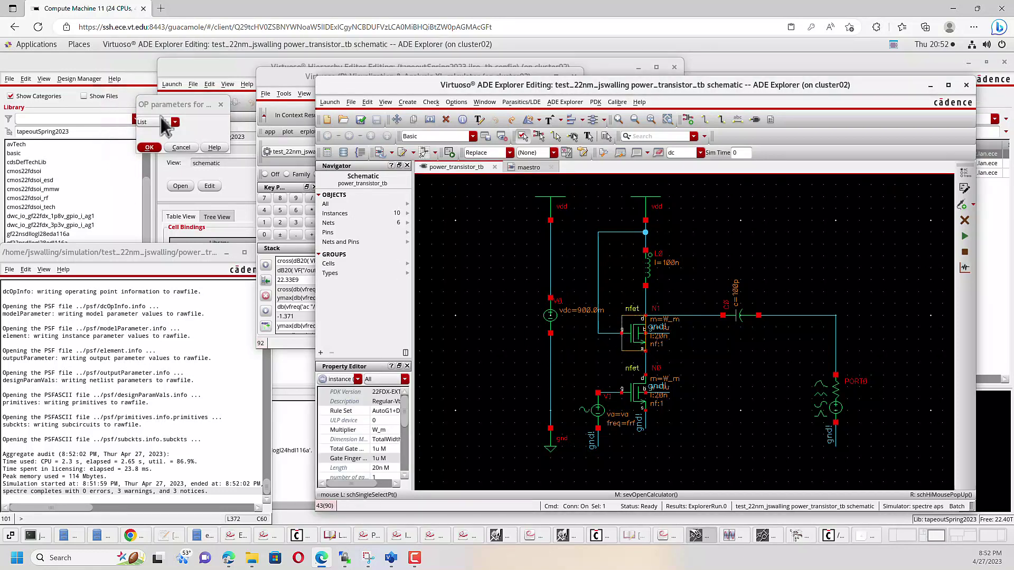
click(163, 121)
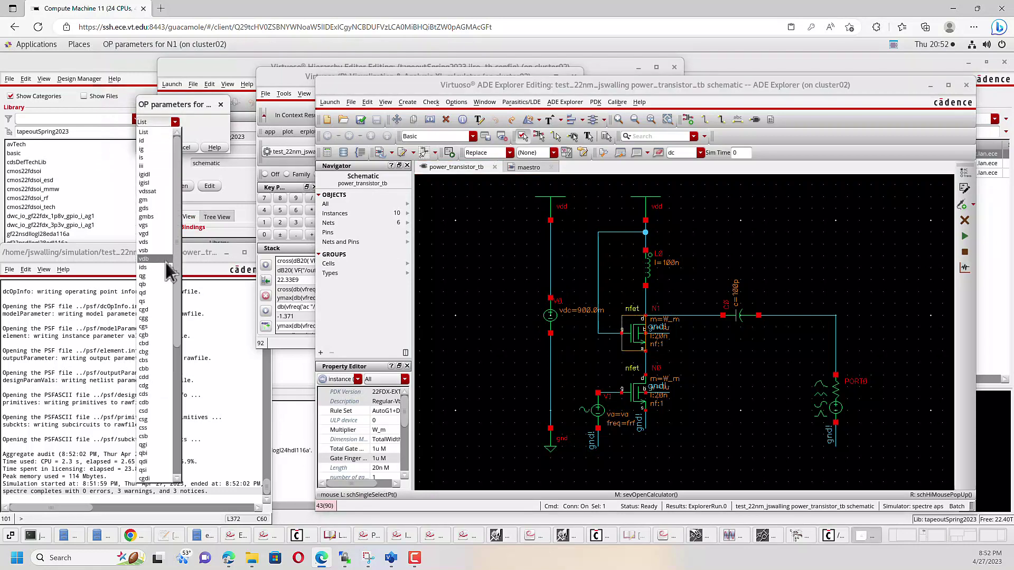
scroll(166, 262, down, 3)
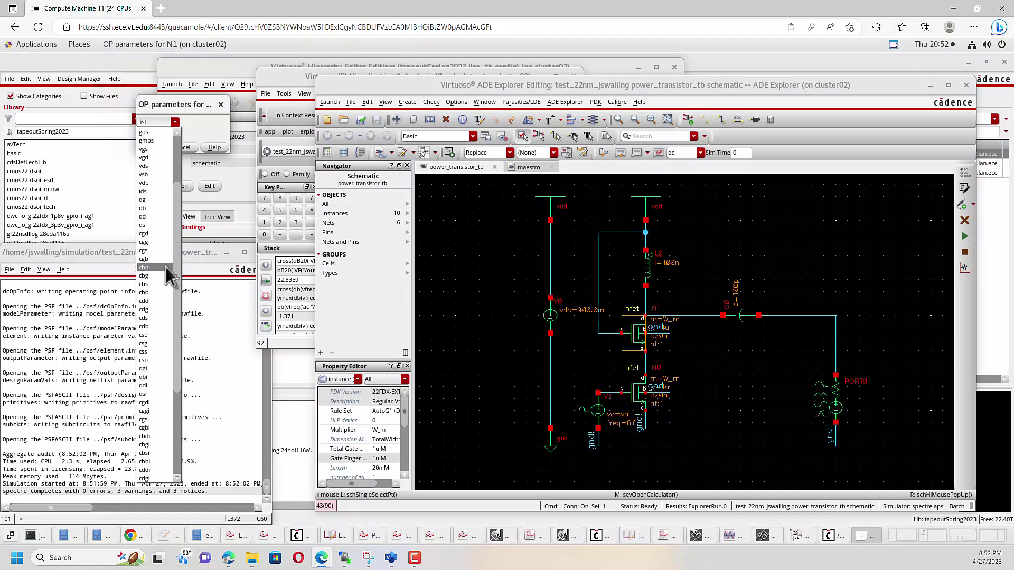
click(150, 300)
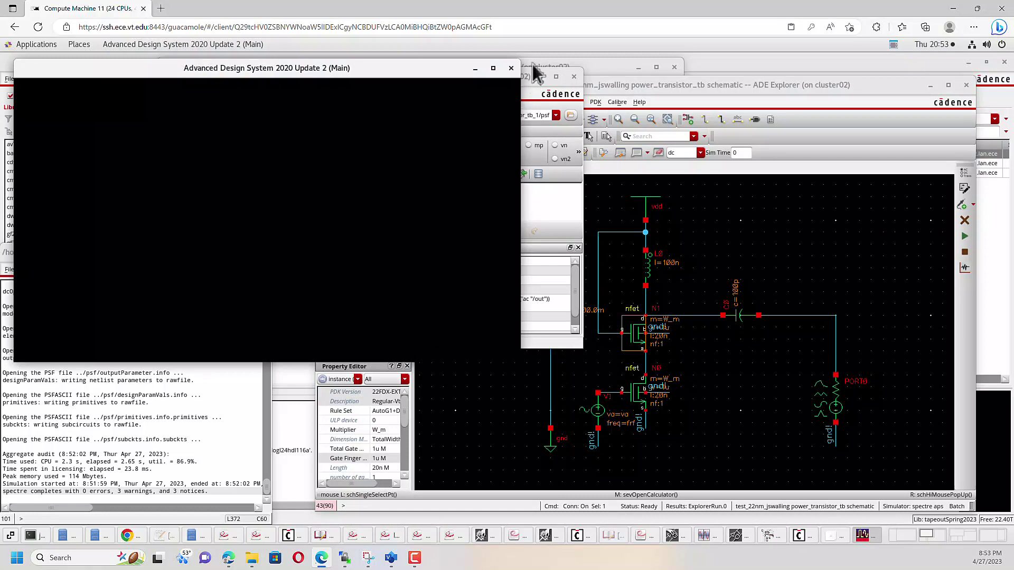
- Evaluate OP("/N1","cdd") to get 25.06E-15 F, then browse N1's operating-point parameters
click(542, 213)
click(541, 203)
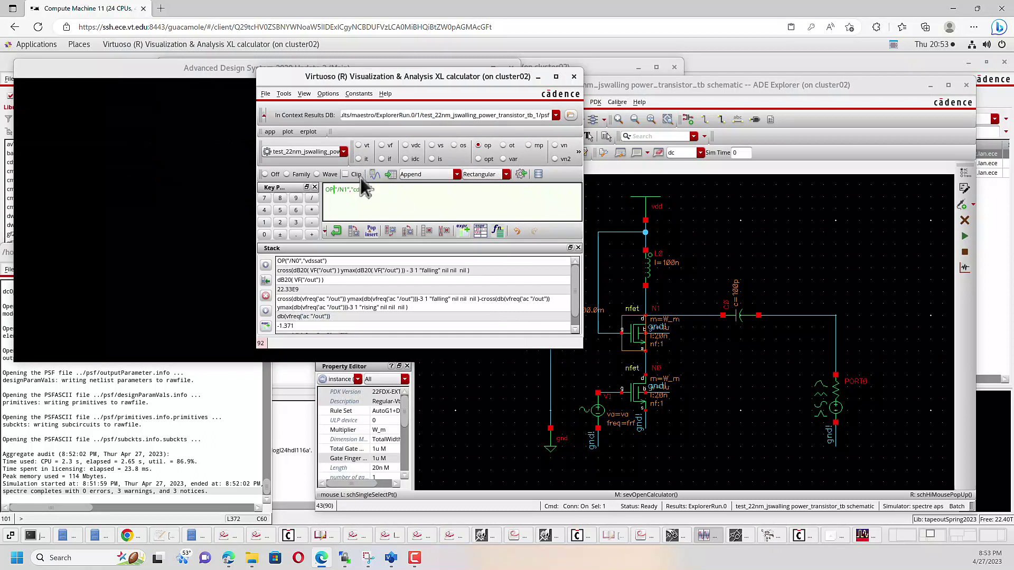
click(374, 174)
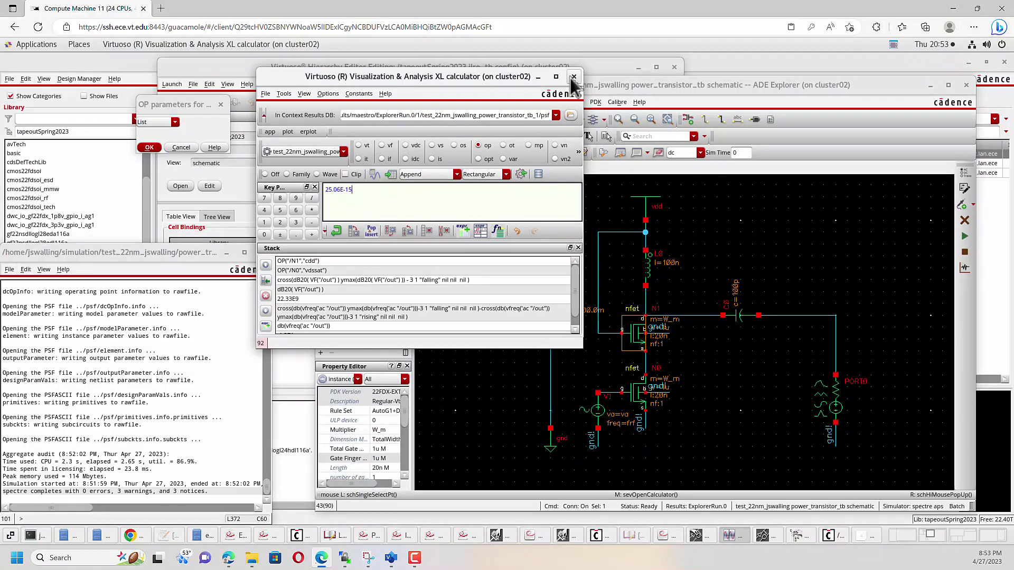
click(175, 122)
click(165, 130)
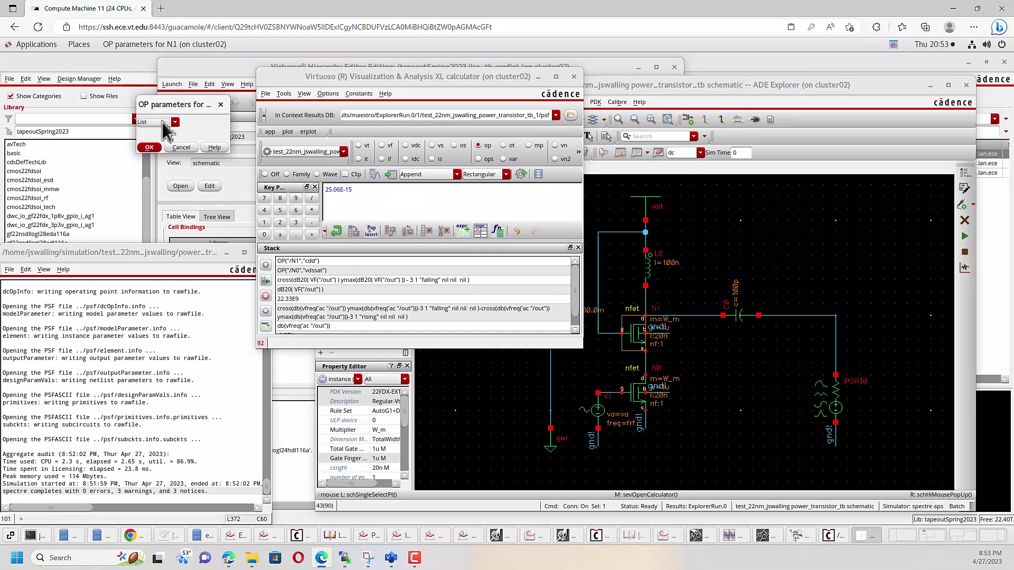
click(163, 123)
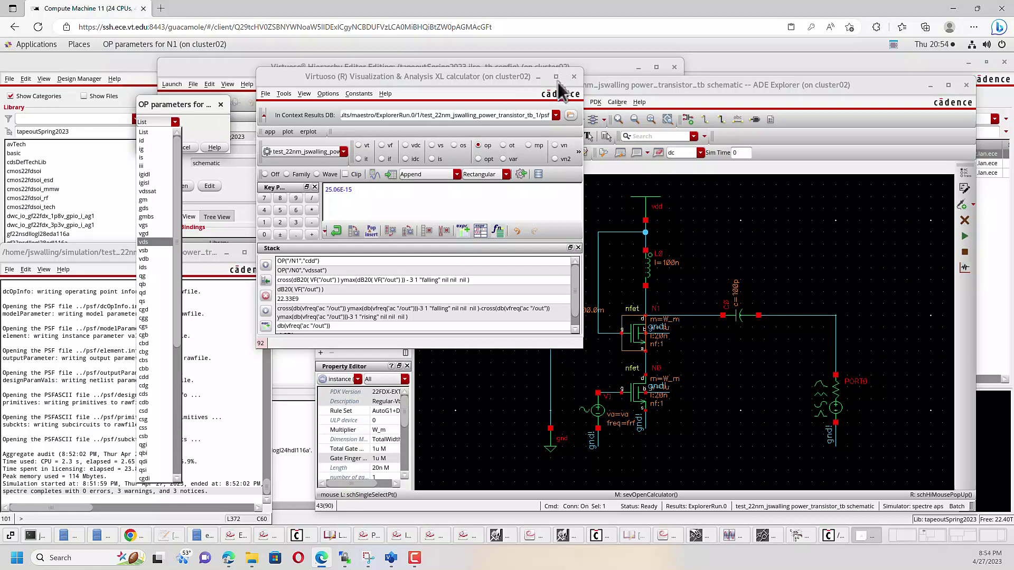
- Add a new S-parameter analysis with PORT0 as its port
click(573, 76)
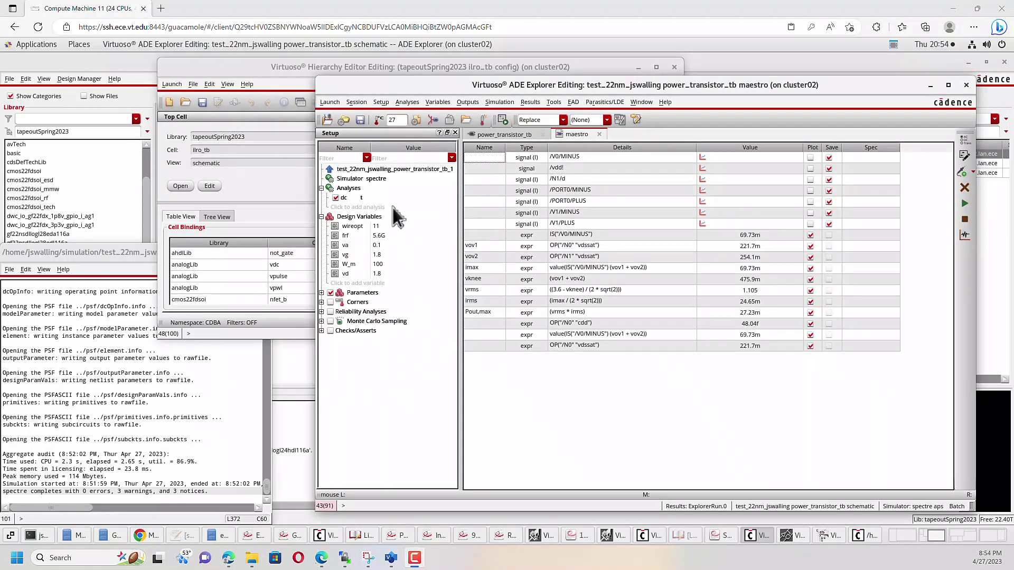
click(374, 208)
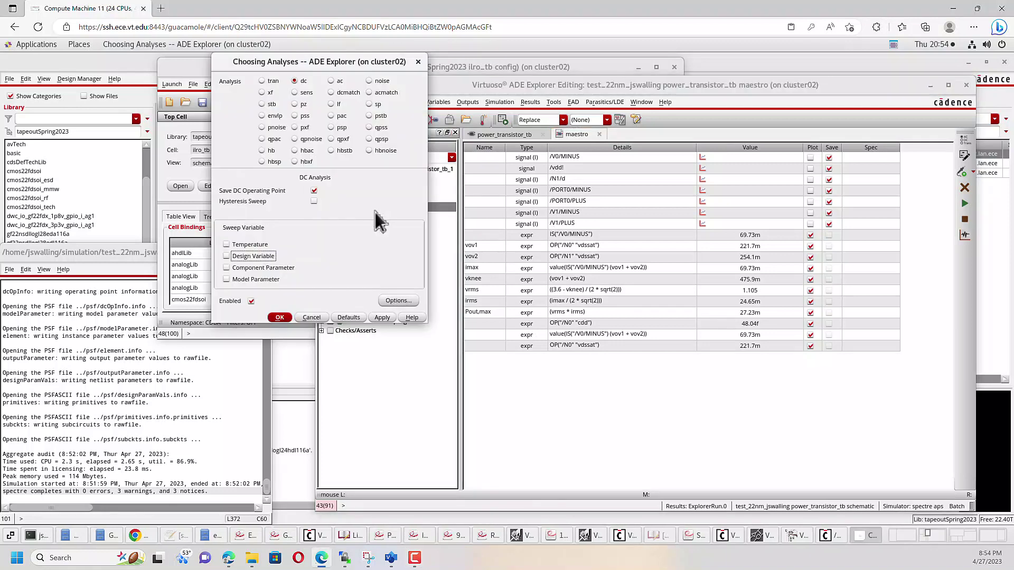
click(369, 104)
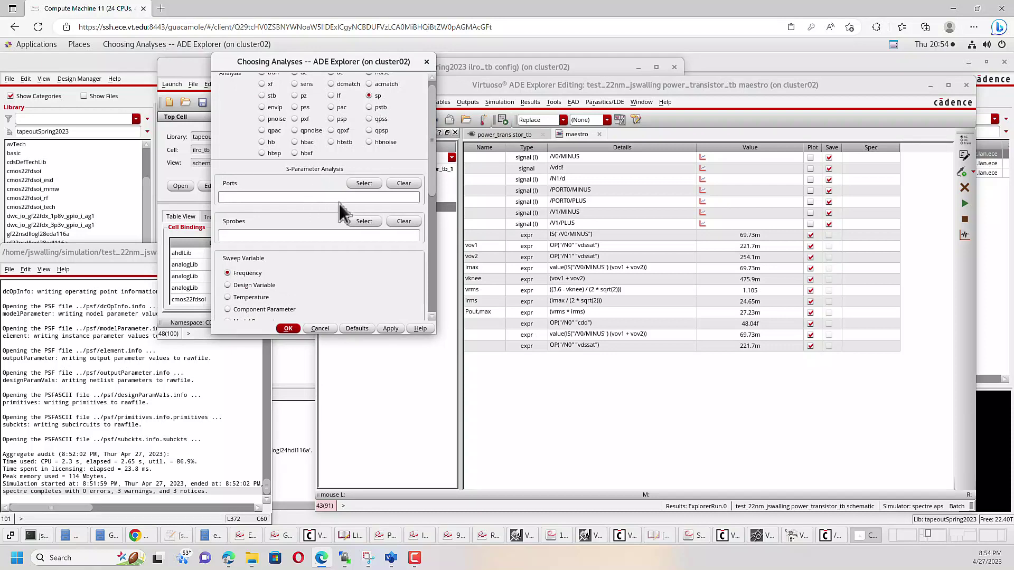
click(369, 182)
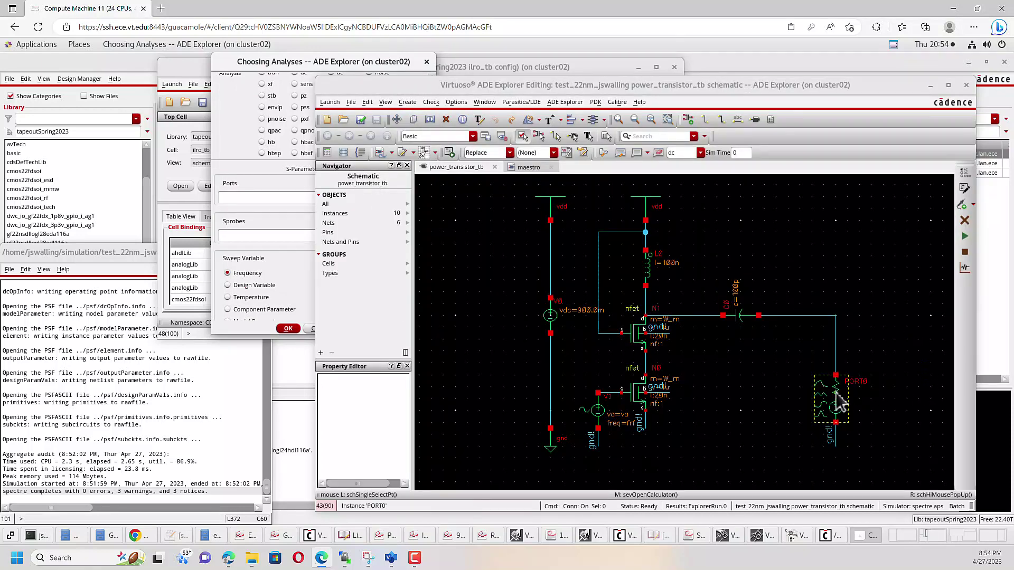
click(835, 393)
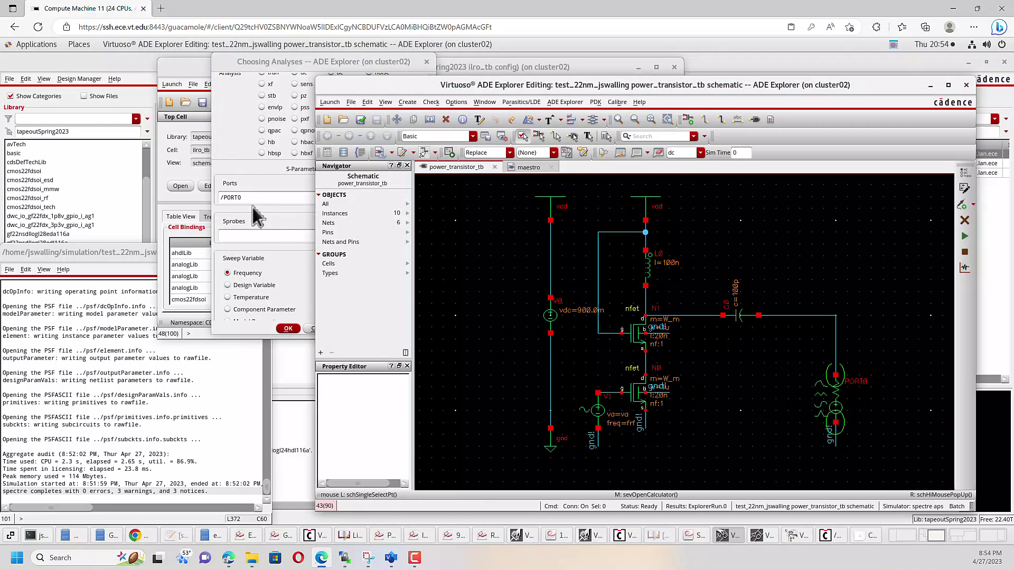
click(288, 237)
scroll(357, 286, down, 6)
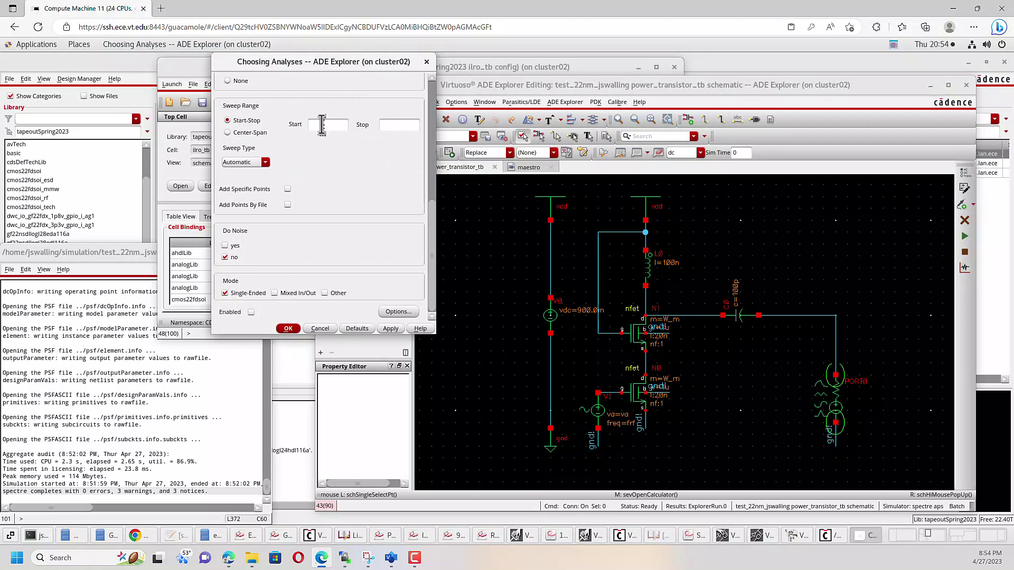
scroll(323, 158, up, 3)
scroll(315, 252, down, 3)
- Set the S-parameter sweep range from 1G to 5G
click(329, 126)
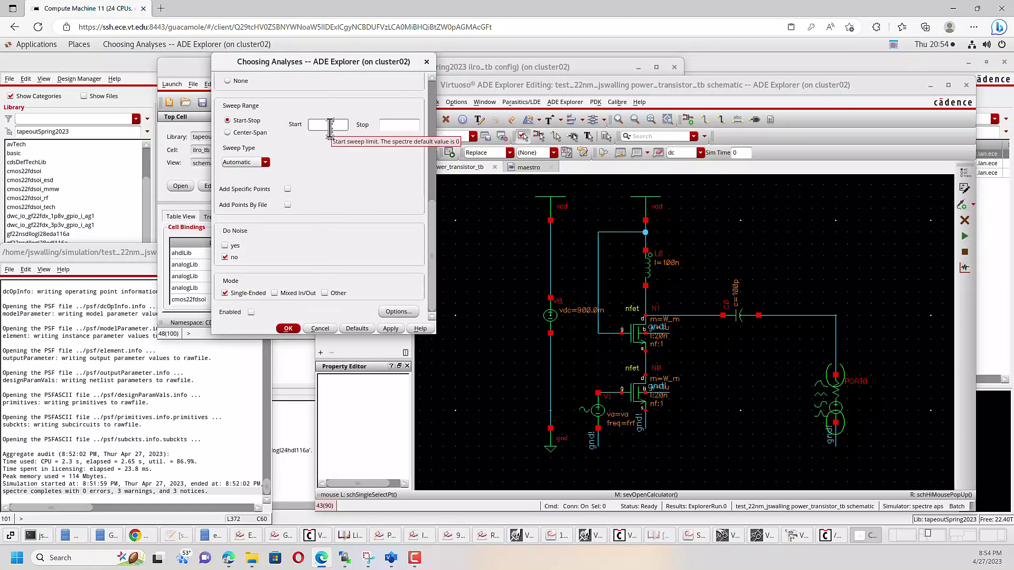
text(1G)
key(Tab)
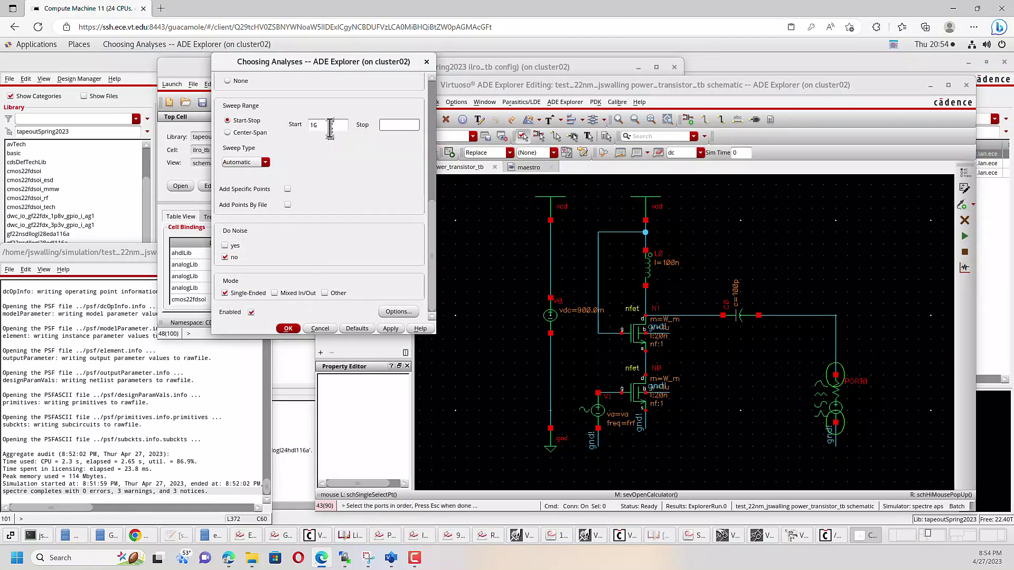
text(4)
key(BackSpace)
text(5G)
key(Tab)
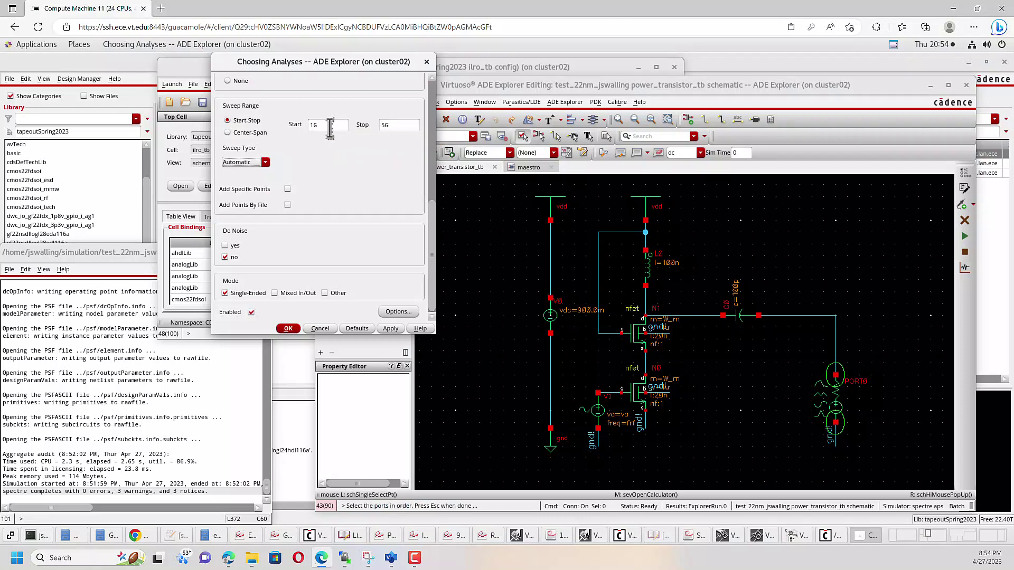
- Make the sweep logarithmic with 101 points per decade and apply the settings
click(243, 165)
click(242, 181)
scroll(329, 227, down, 5)
scroll(329, 227, down, 3)
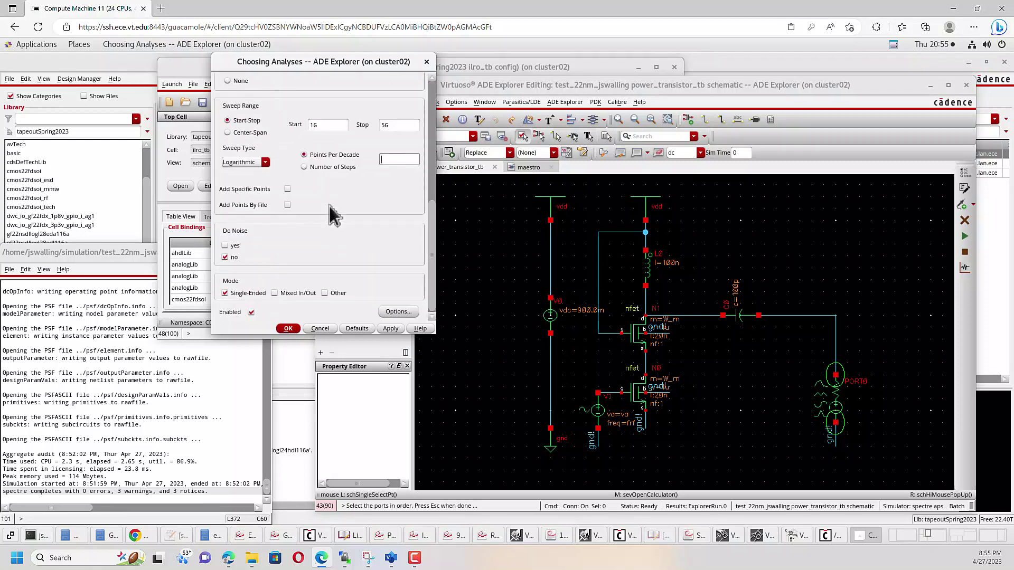
click(410, 160)
text(1001)
key(BackSpace)
key(BackSpace)
text(1)
click(285, 328)
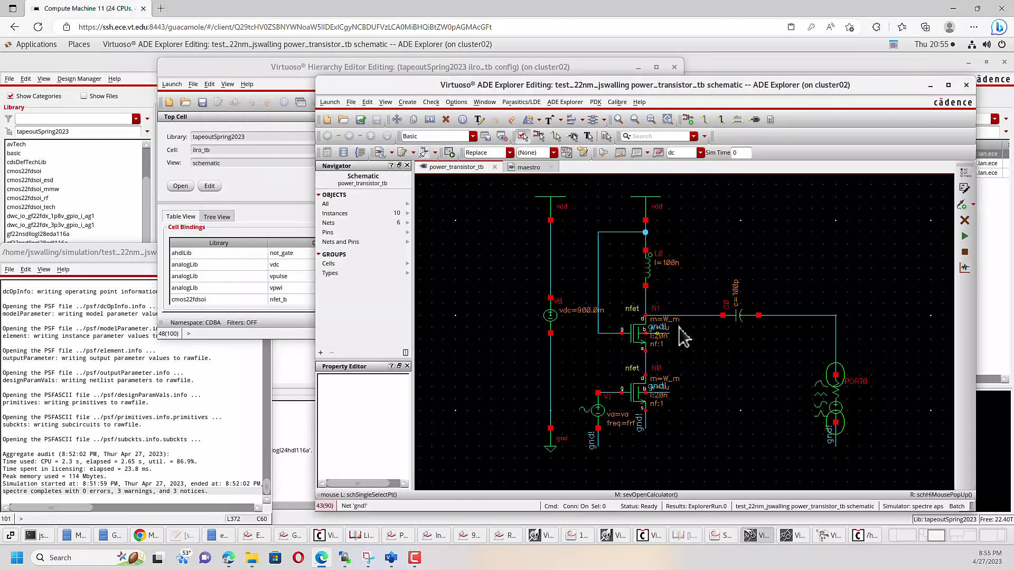
- Disable dc, enable sp, run the simulation, and close the simulation log
click(527, 167)
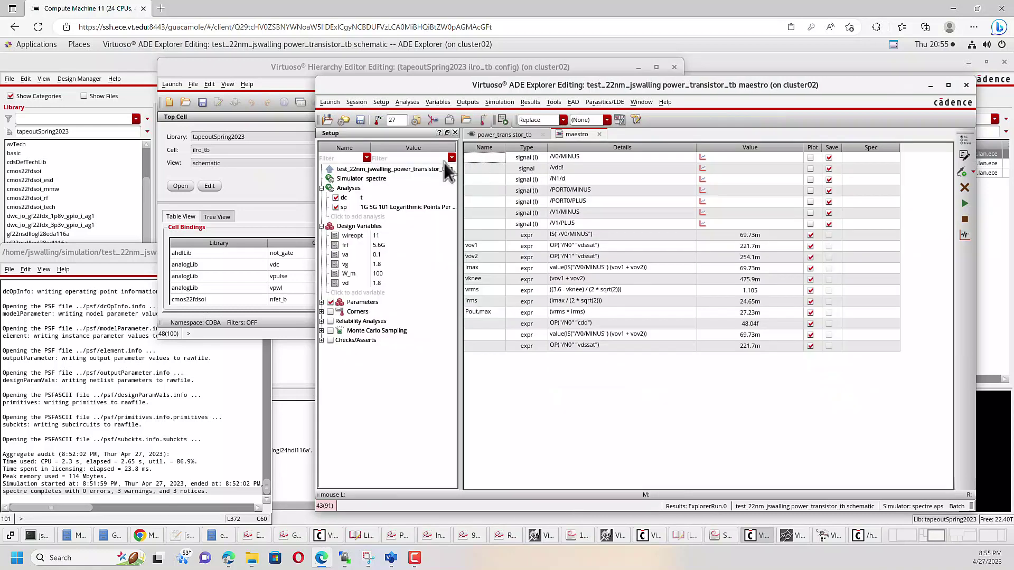
click(336, 200)
click(335, 206)
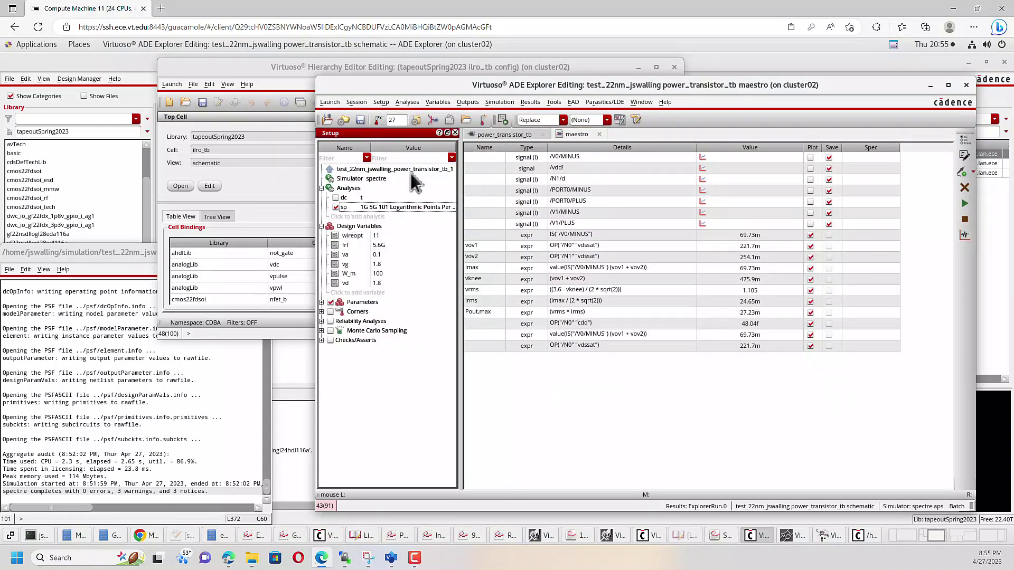
click(965, 203)
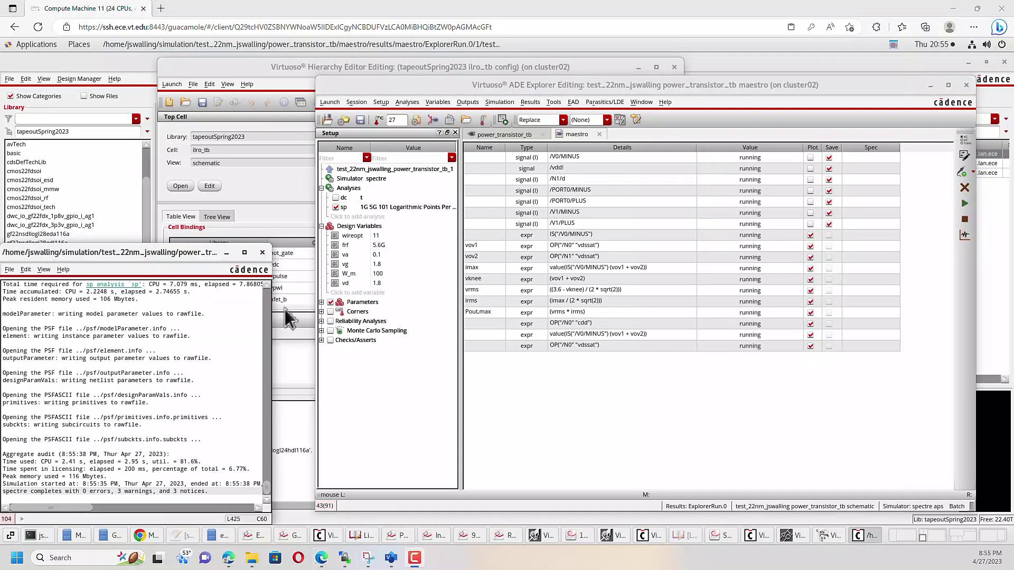
click(262, 252)
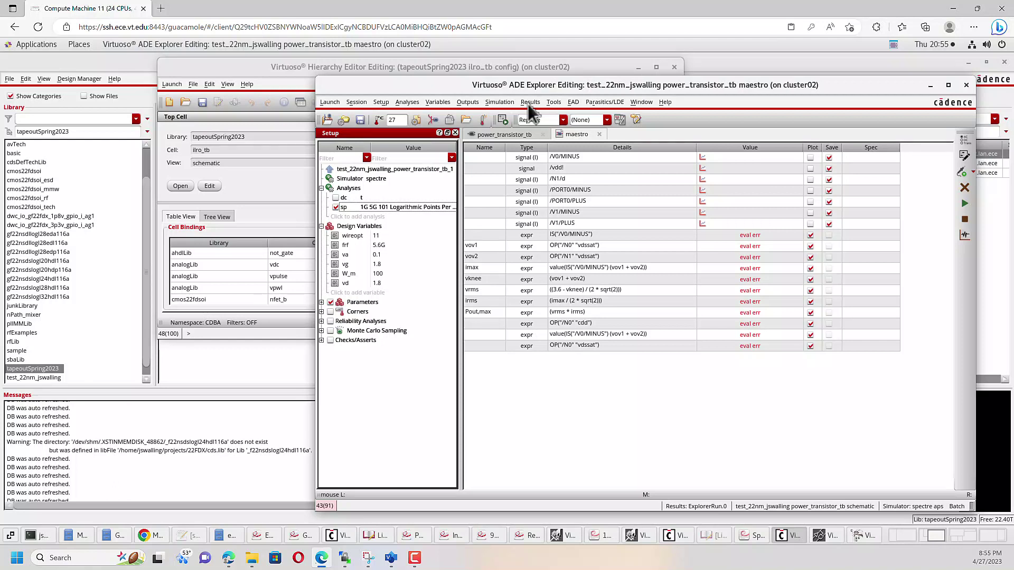
- Plot Y11's imaginary part using the YP function in the Direct Plot form, then close it
click(528, 102)
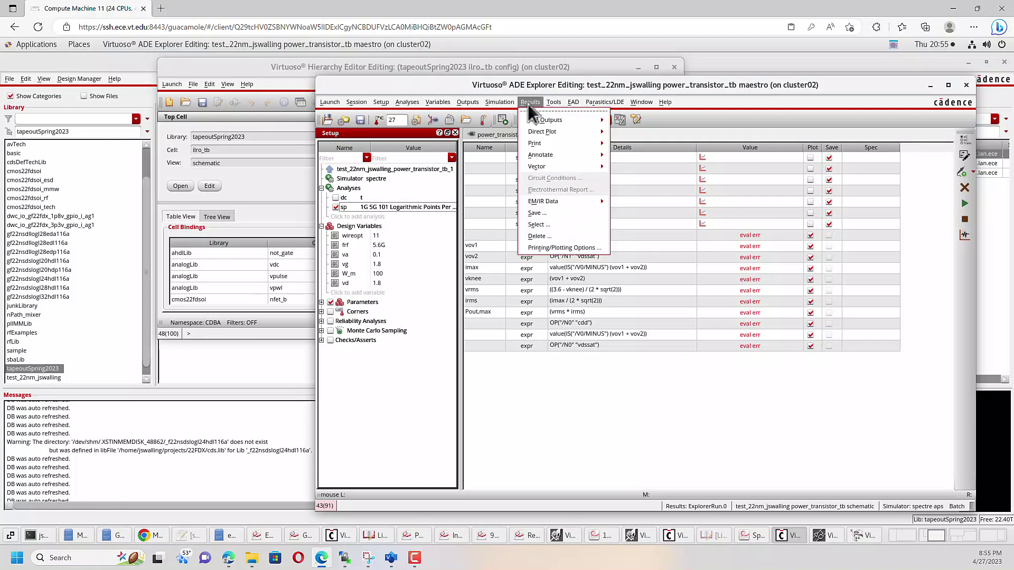
mouse_move(544, 134)
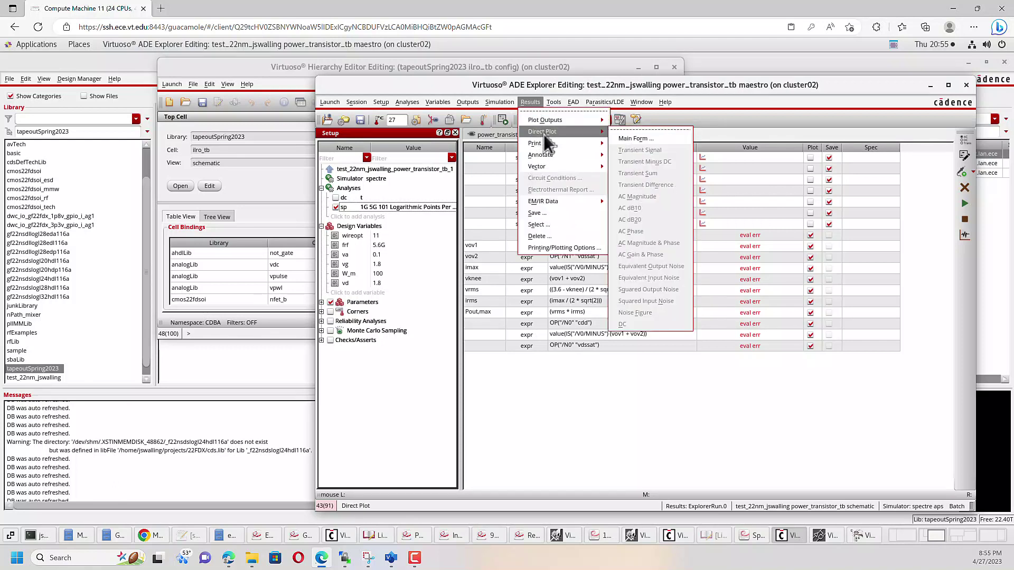
click(636, 138)
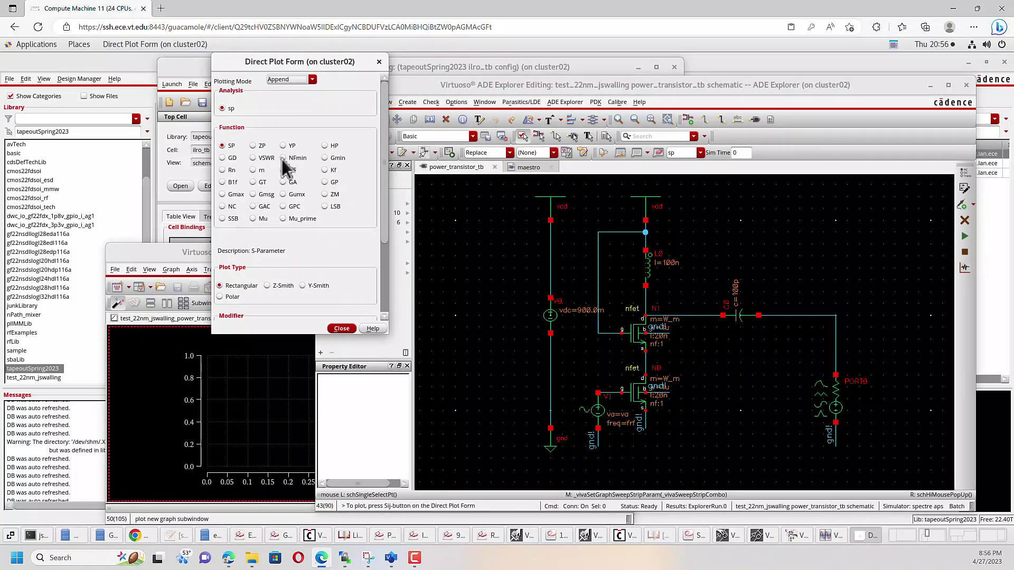
click(292, 147)
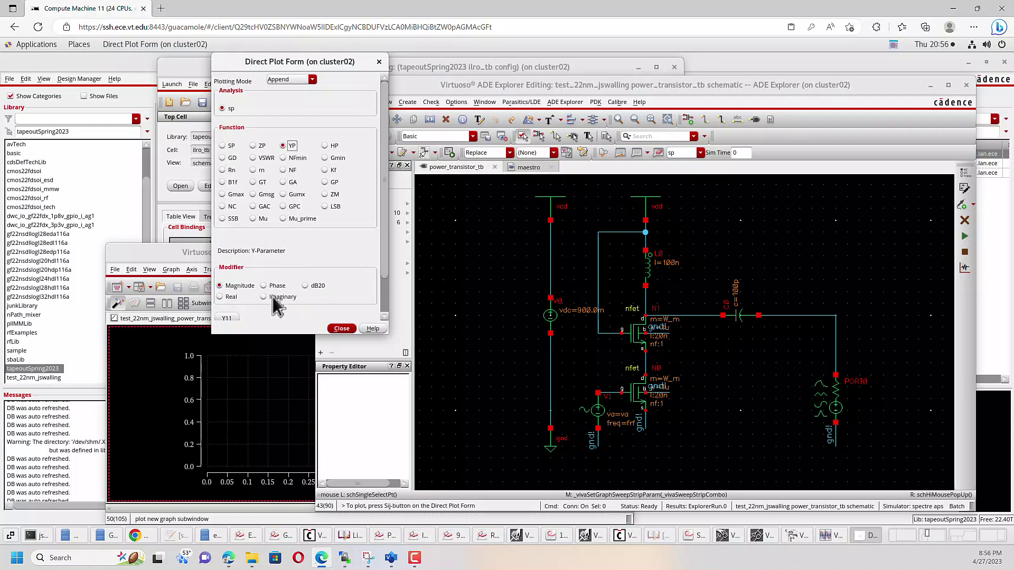
click(273, 296)
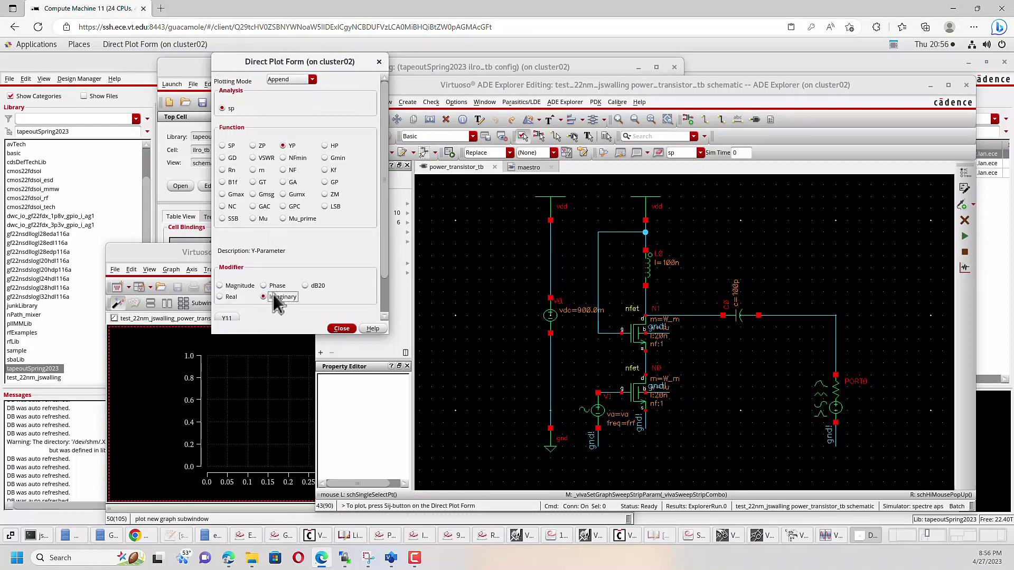
click(221, 317)
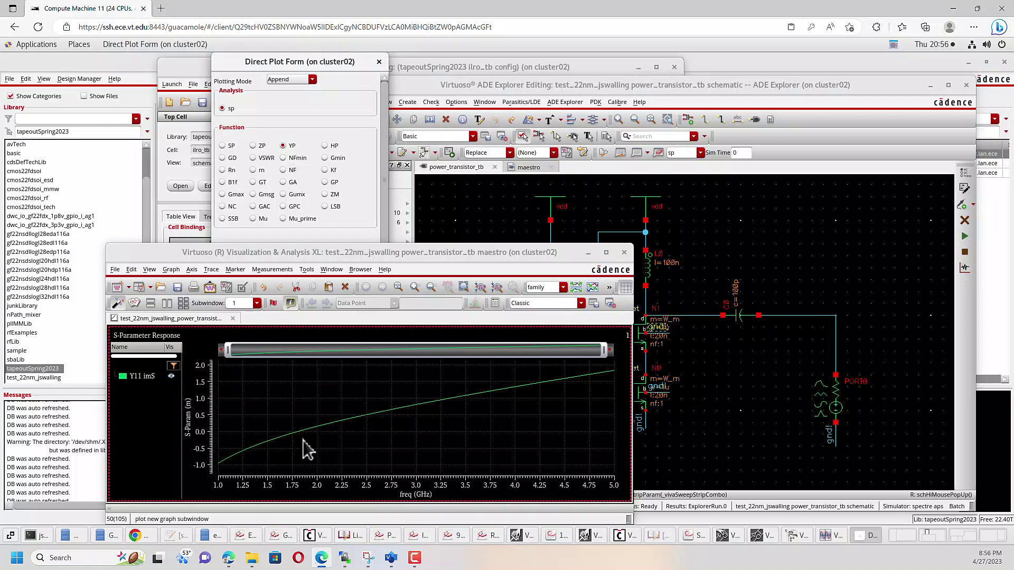
mouse_move(288, 433)
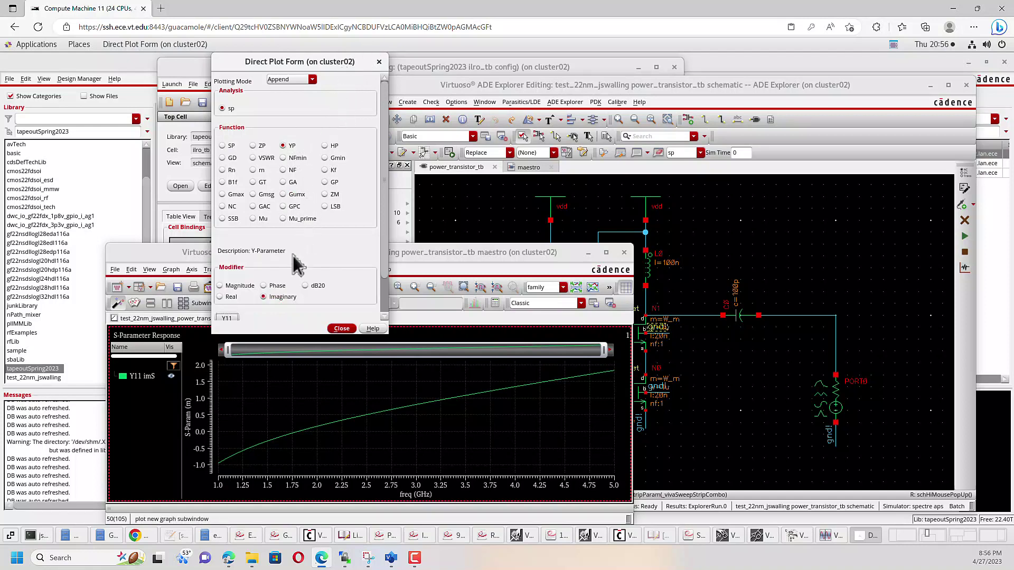
scroll(314, 264, down, 2)
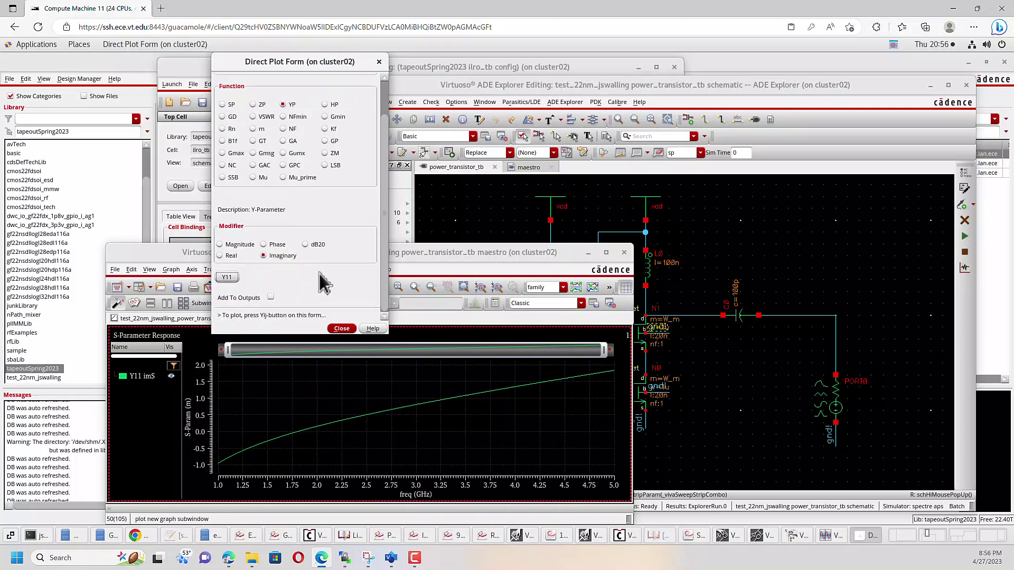
click(342, 328)
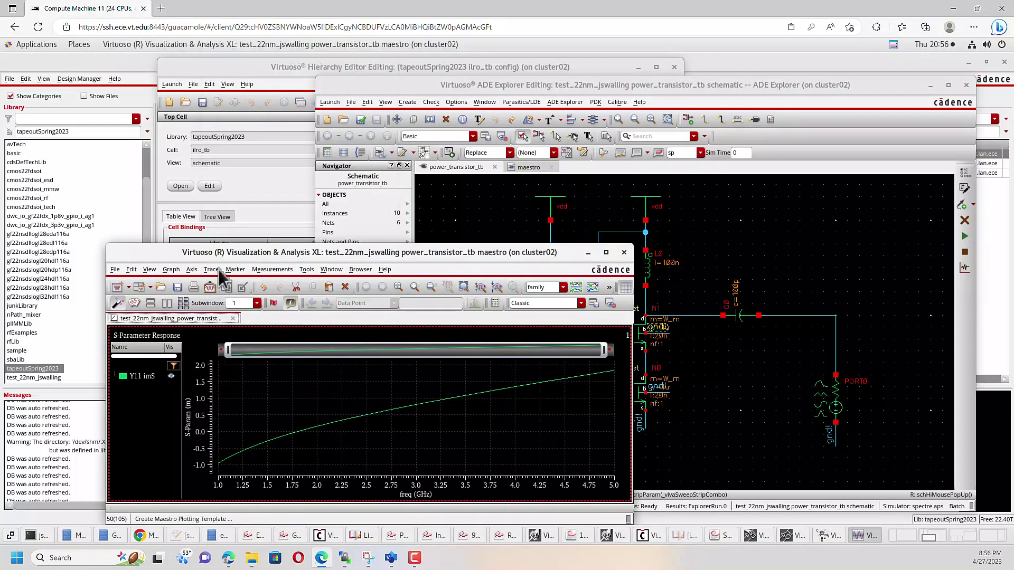
- Open the waveform calculator and load the Y11 trace expression imag(ypm('sp 1 1)) from the graph
click(307, 270)
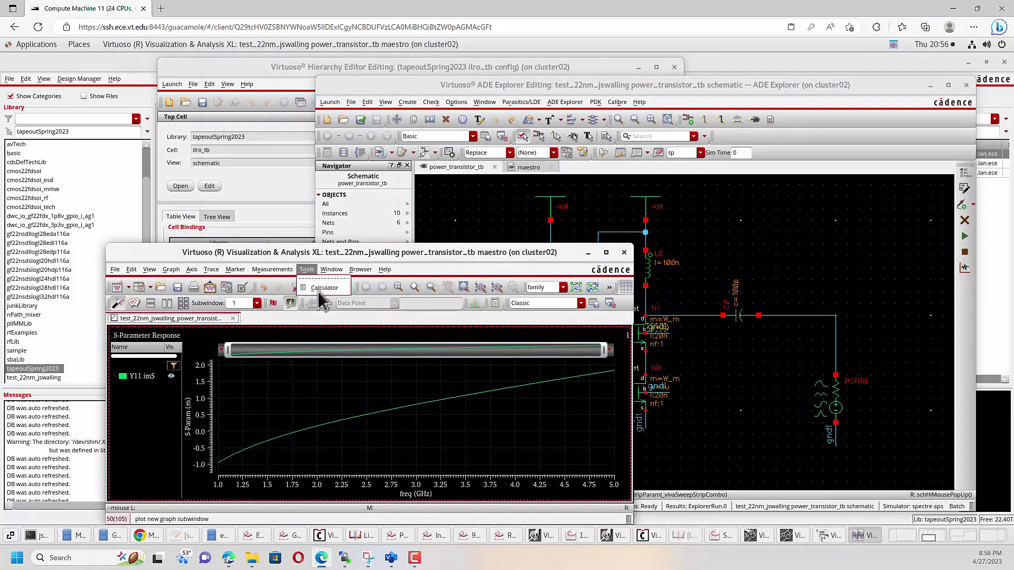
click(318, 289)
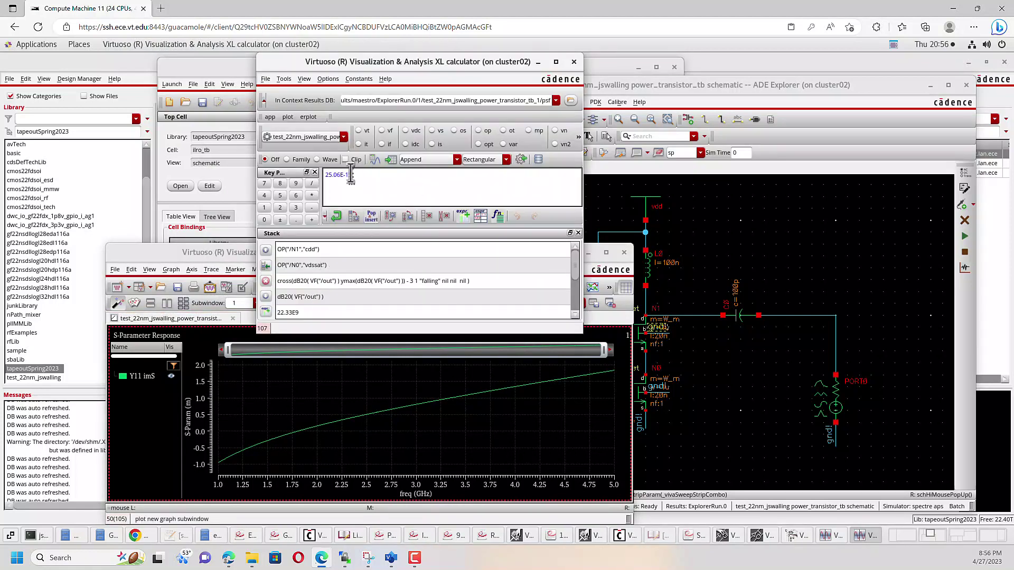
click(319, 159)
click(387, 407)
click(387, 409)
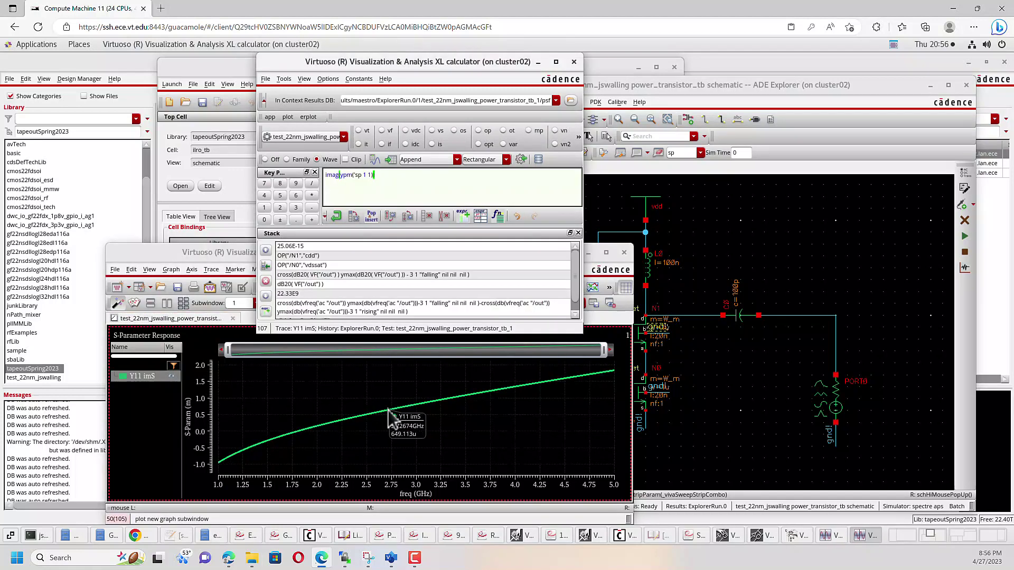
drag(375, 174, 291, 174)
key(ctrl+c)
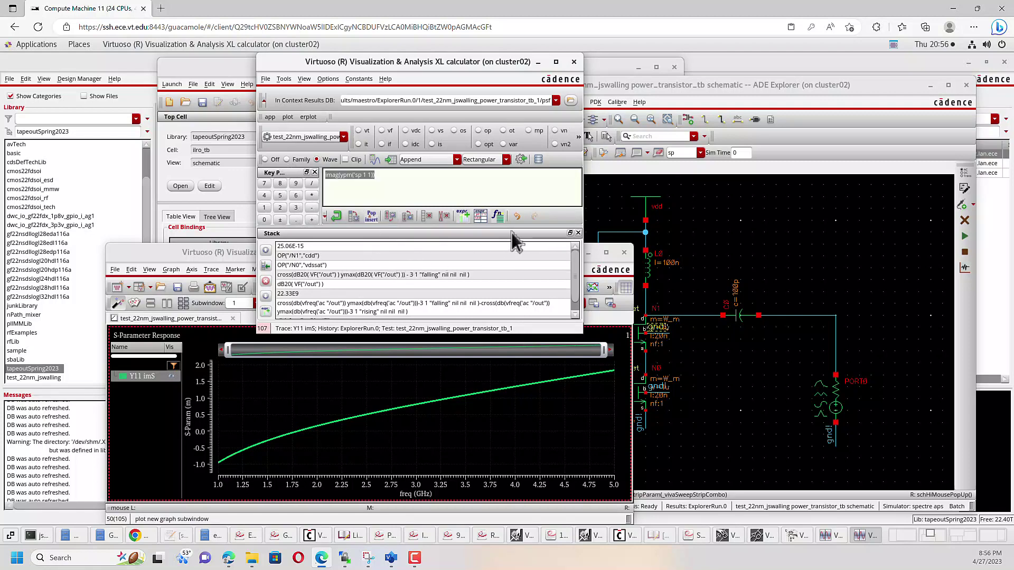
- Restore the calculator's function list and wrap the Y11 expression in xval
click(308, 80)
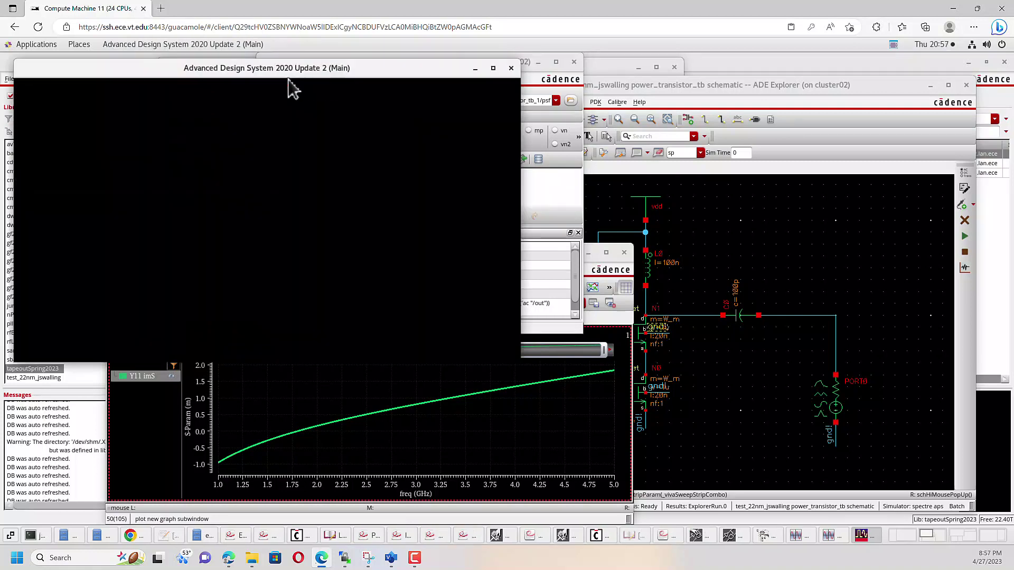
click(527, 97)
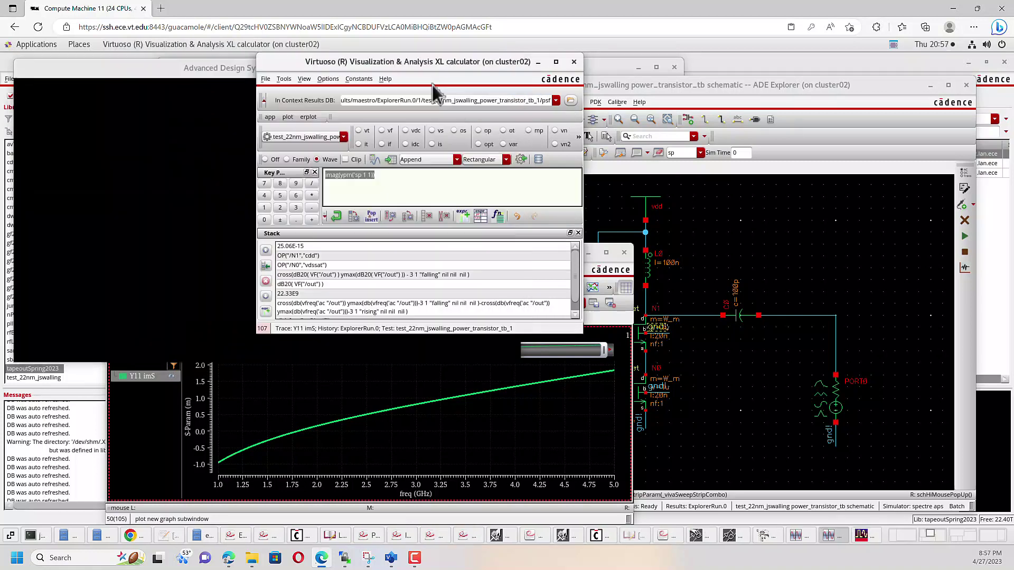
click(266, 79)
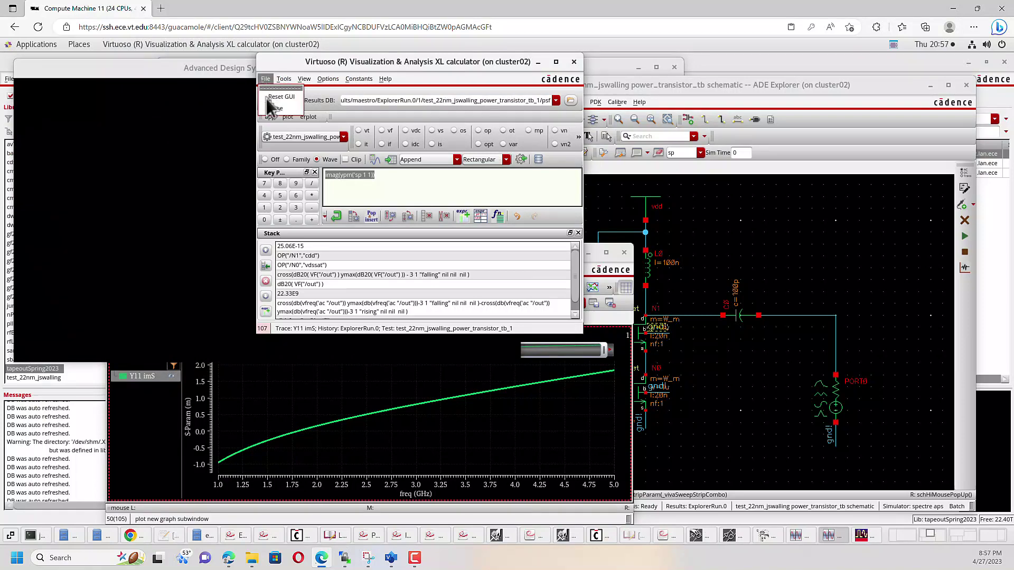
click(268, 98)
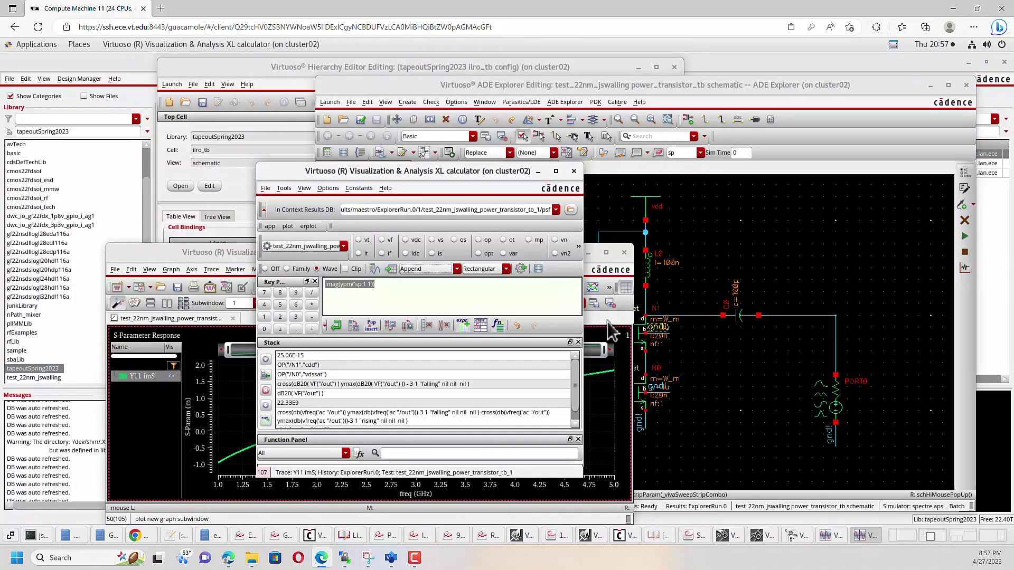
click(578, 343)
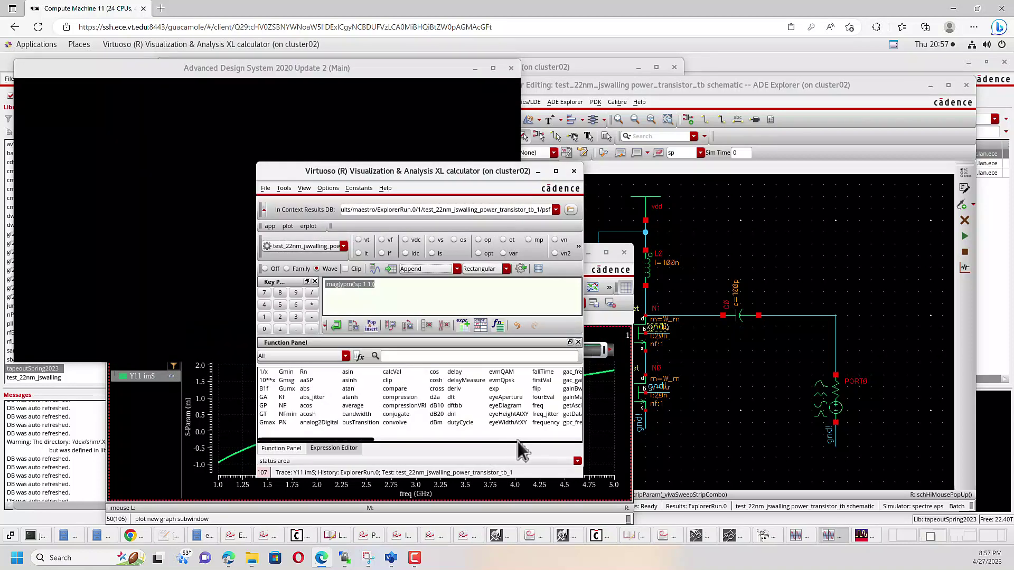
click(523, 438)
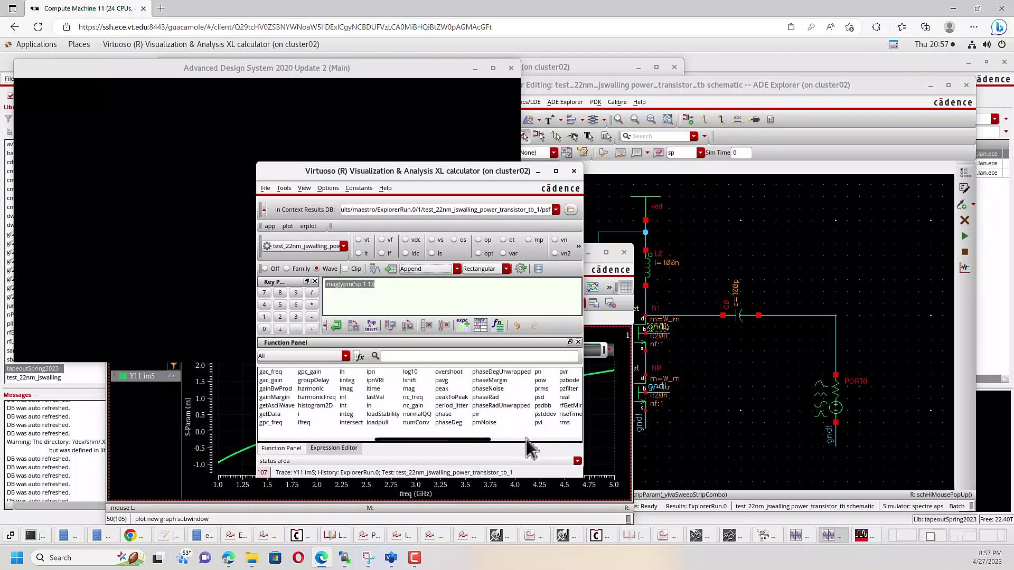
click(526, 439)
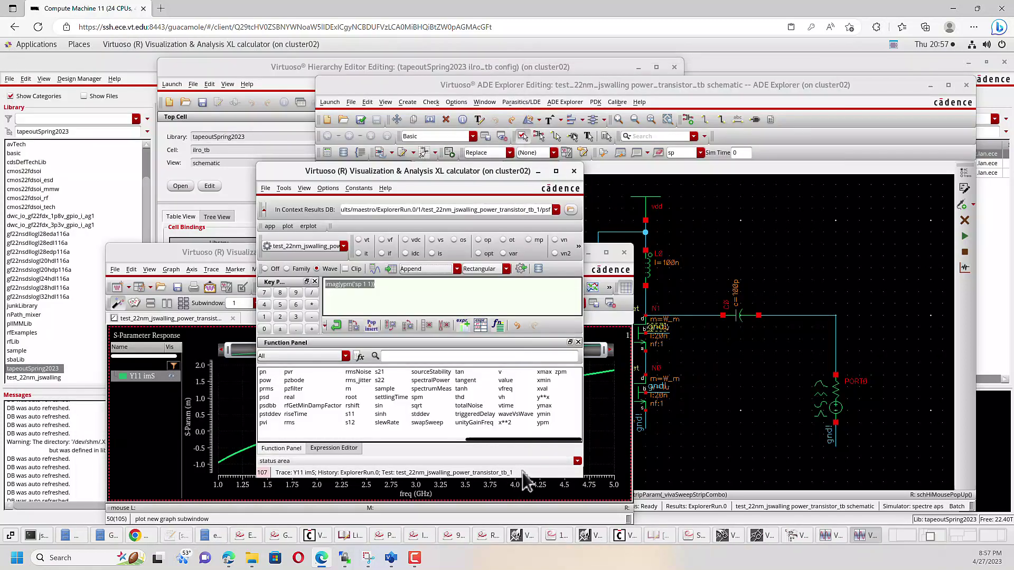
click(544, 388)
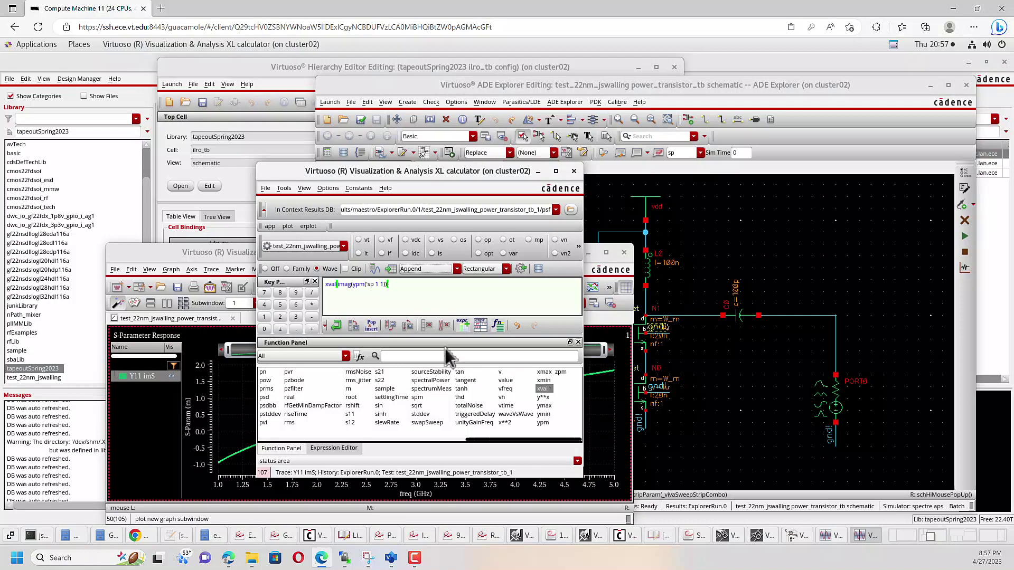
- Edit the buffer into imag(ypm('sp 1 1))/(2*3.14159*xval(imag(ypm('sp 1 1))))
click(324, 285)
text(2*)
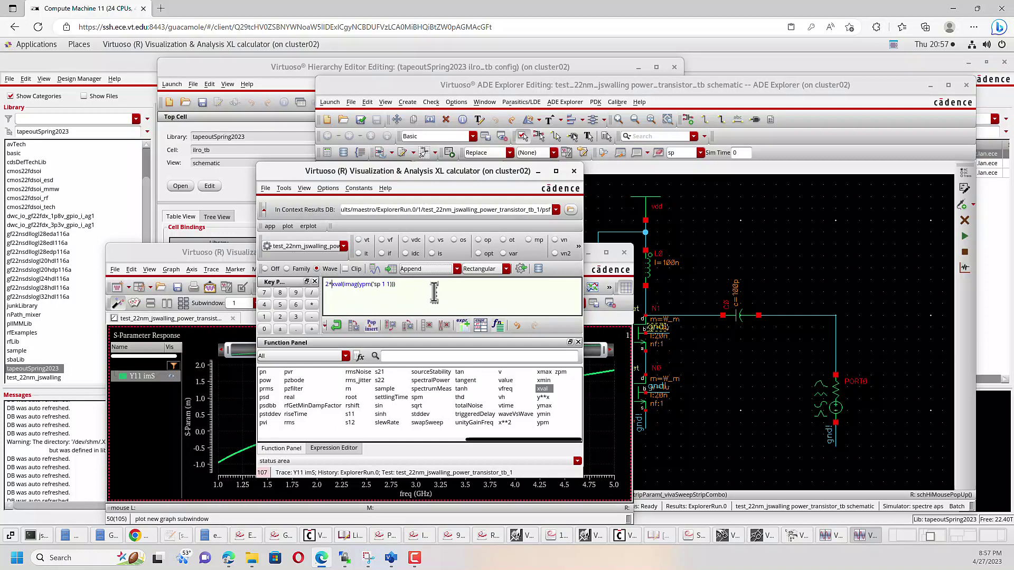
text(3.14159*)
key(Home)
key(ctrl+v)
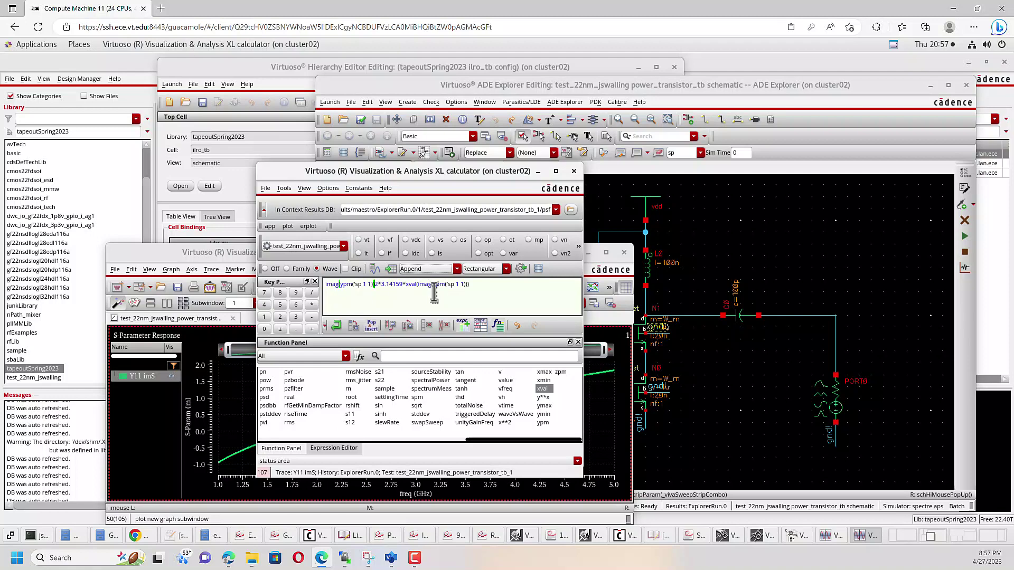
text(/()
key(End)
text())
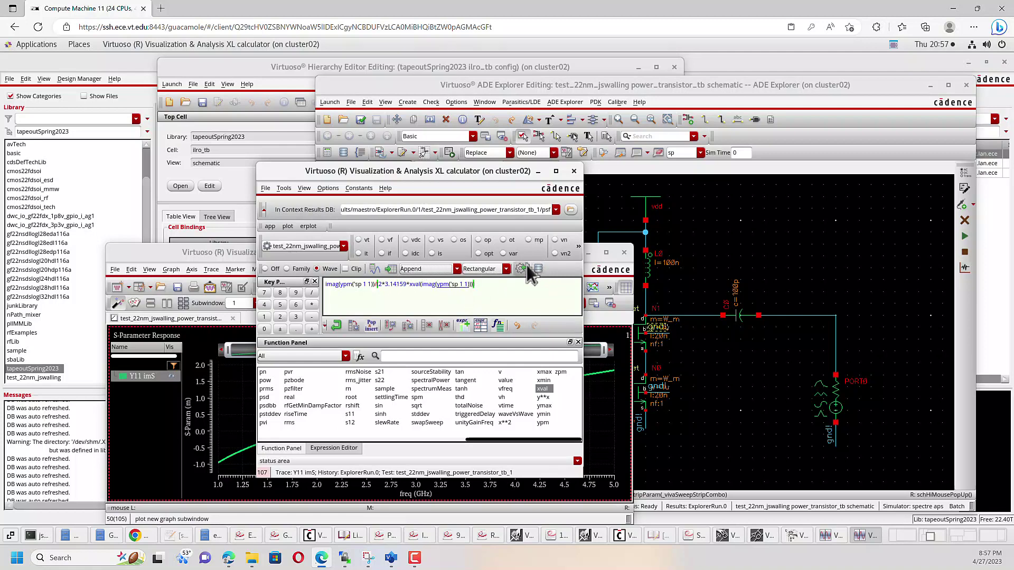
- Plot Y11/(2πf), move its trace into a new rectangular subwindow 2, and return to the schematic
click(376, 269)
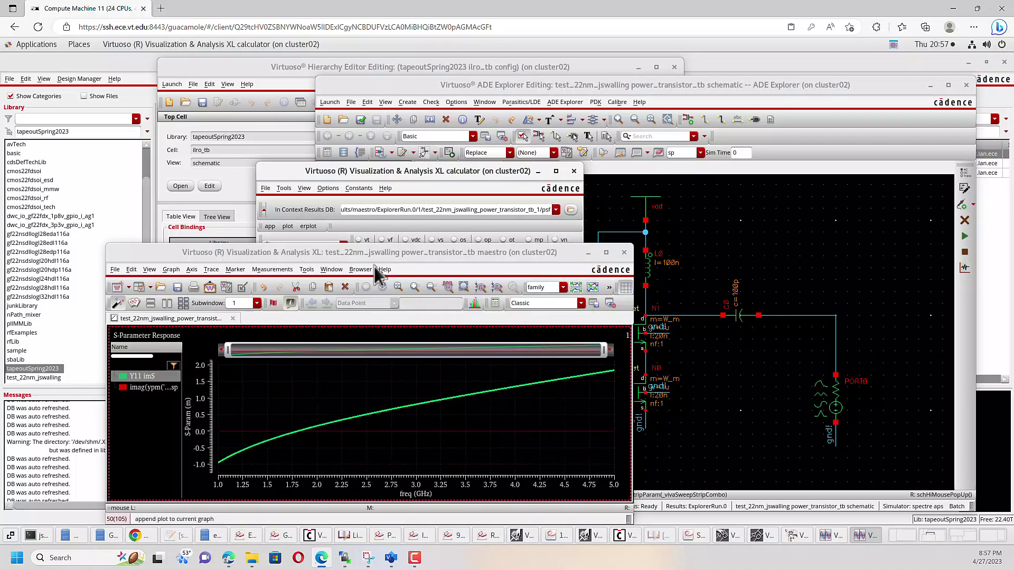
click(286, 388)
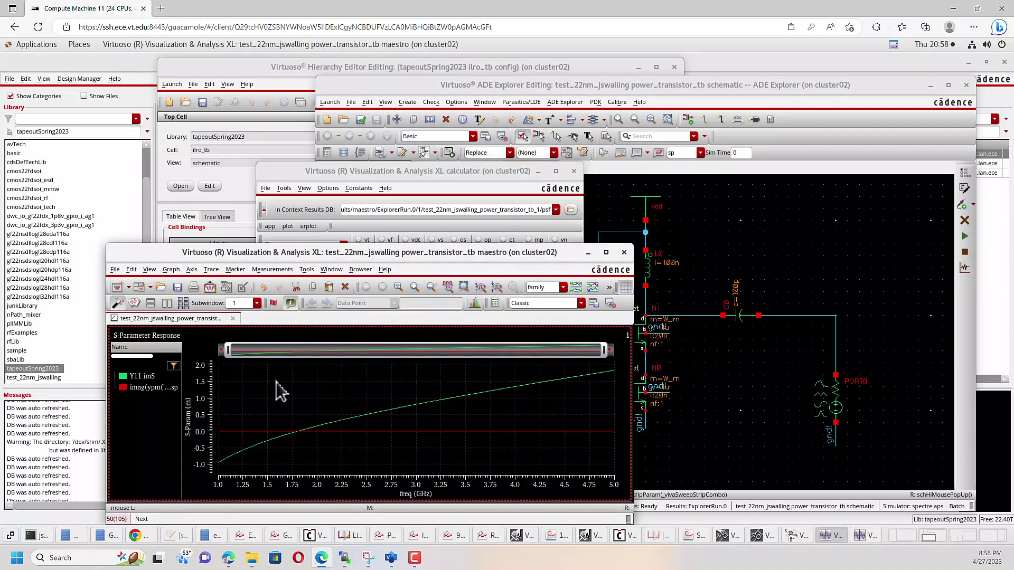
click(119, 270)
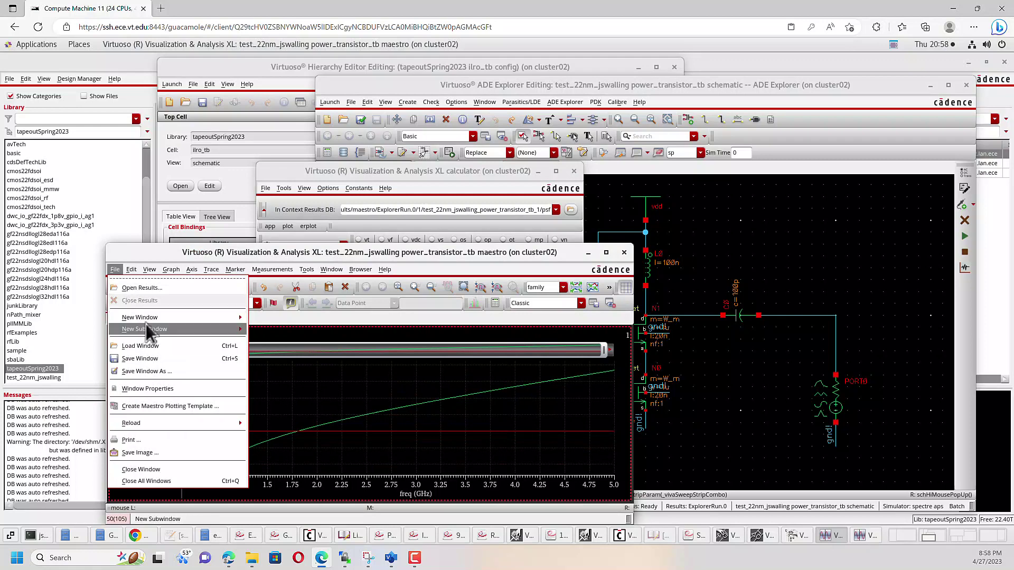
mouse_move(166, 330)
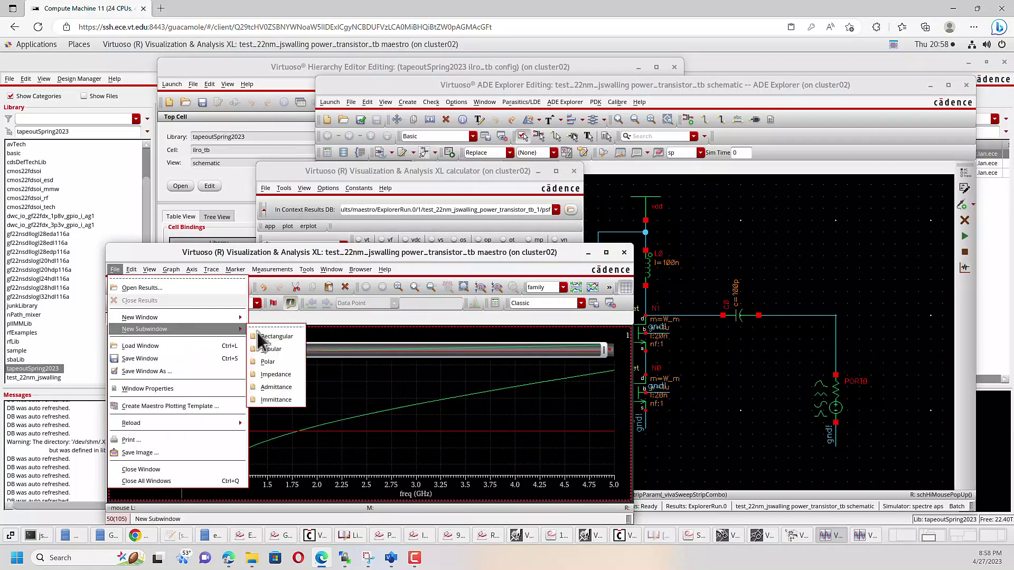
click(267, 336)
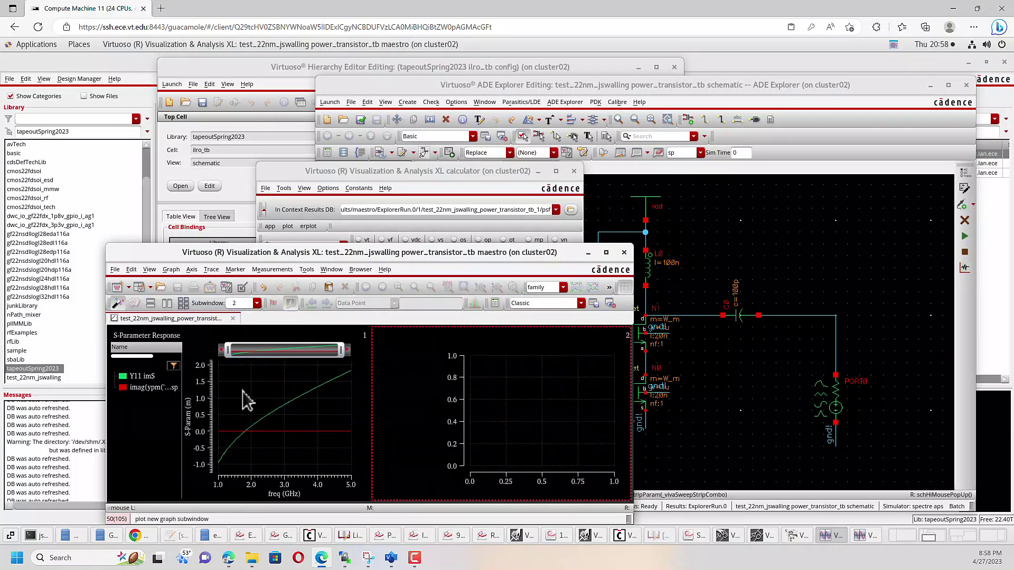
click(137, 388)
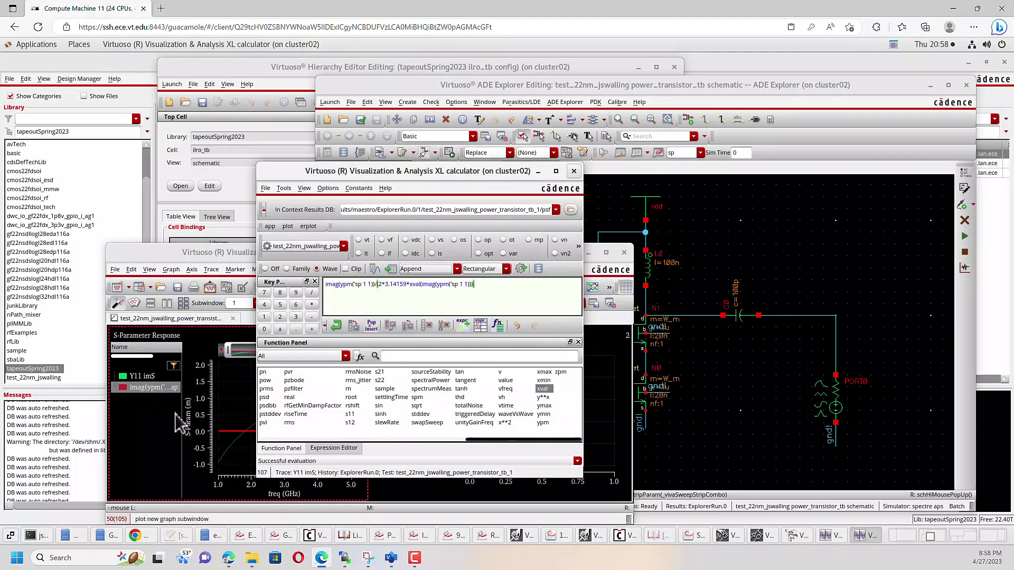
click(161, 432)
drag(138, 390, 493, 404)
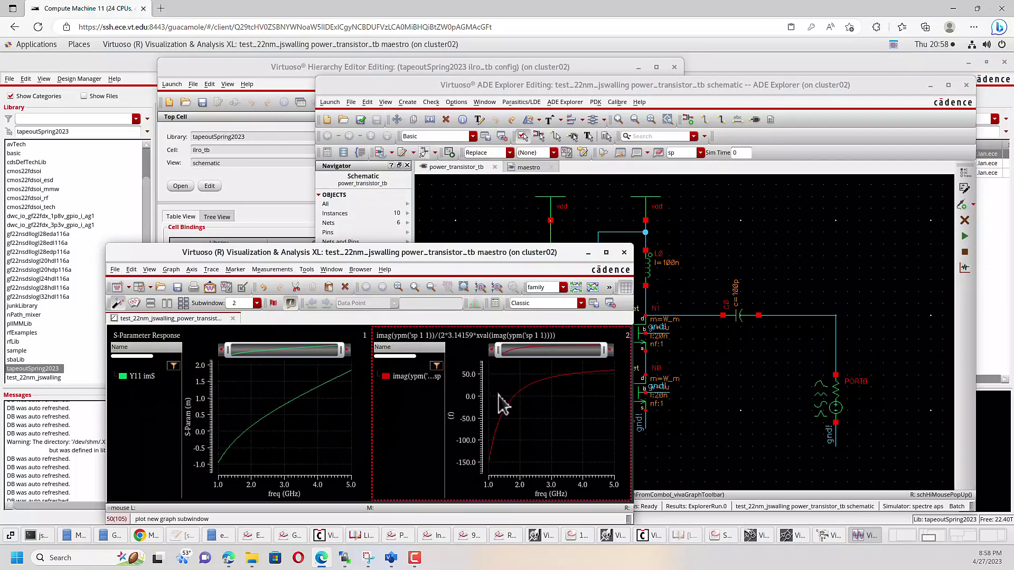
mouse_move(562, 376)
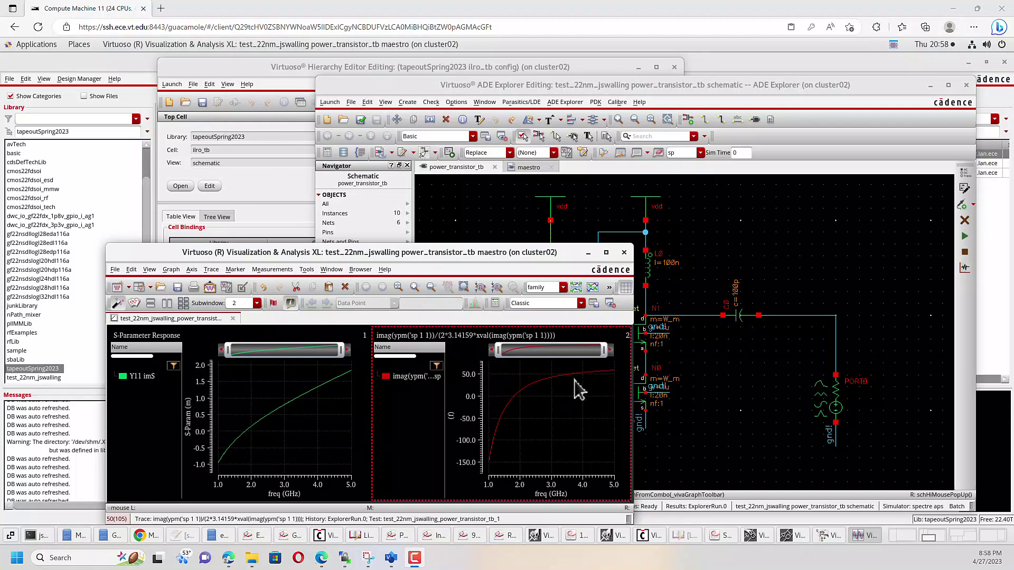
click(731, 285)
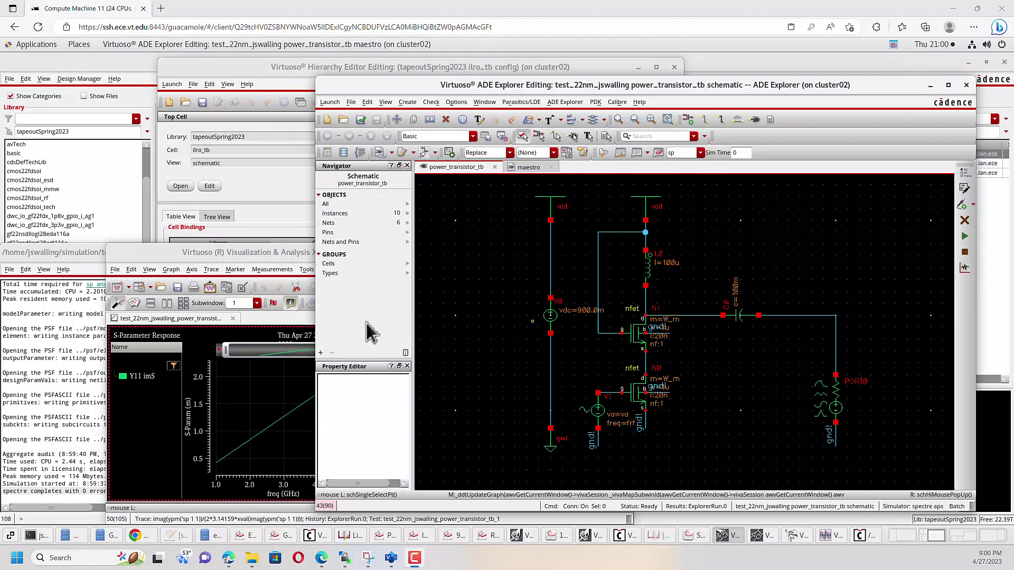
- Read the rerun traces, with Y11/(2πf) levelling off near 67.2 fF over 1–5 GHz
click(250, 251)
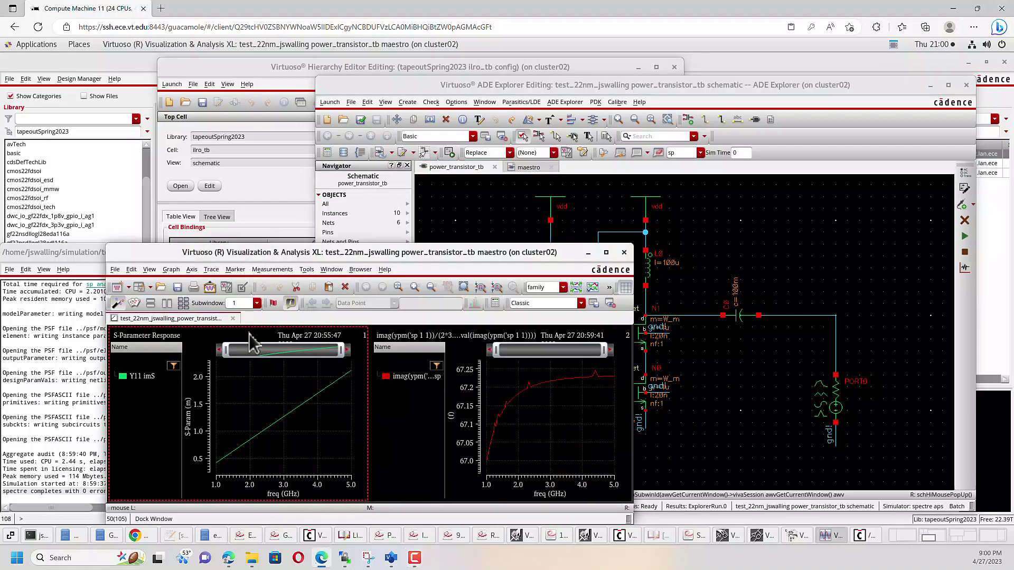
mouse_move(243, 450)
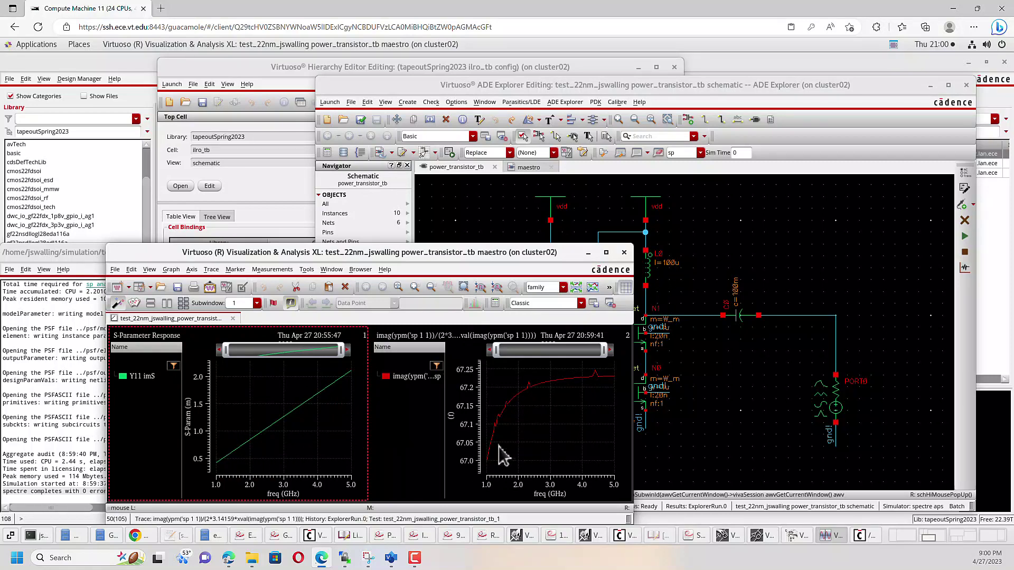
mouse_move(490, 452)
mouse_move(515, 391)
- Disable the sp analysis in the maestro test setup
key(bracketright)
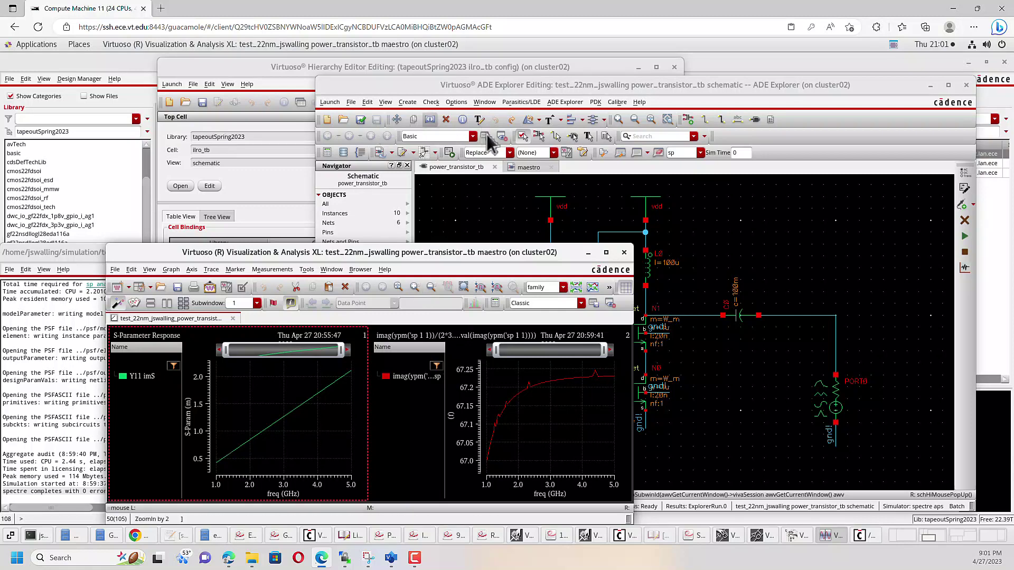
click(526, 167)
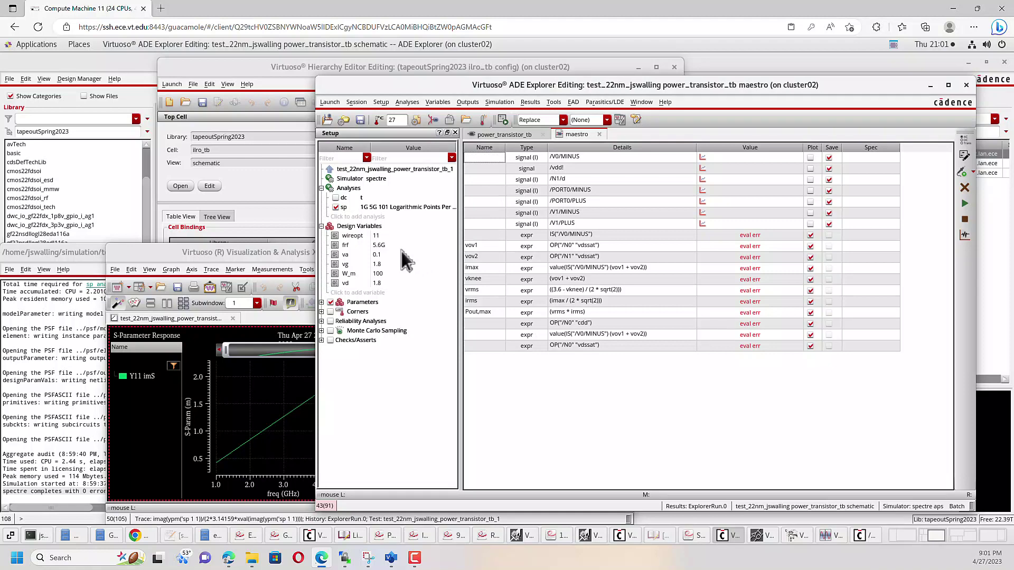
click(336, 207)
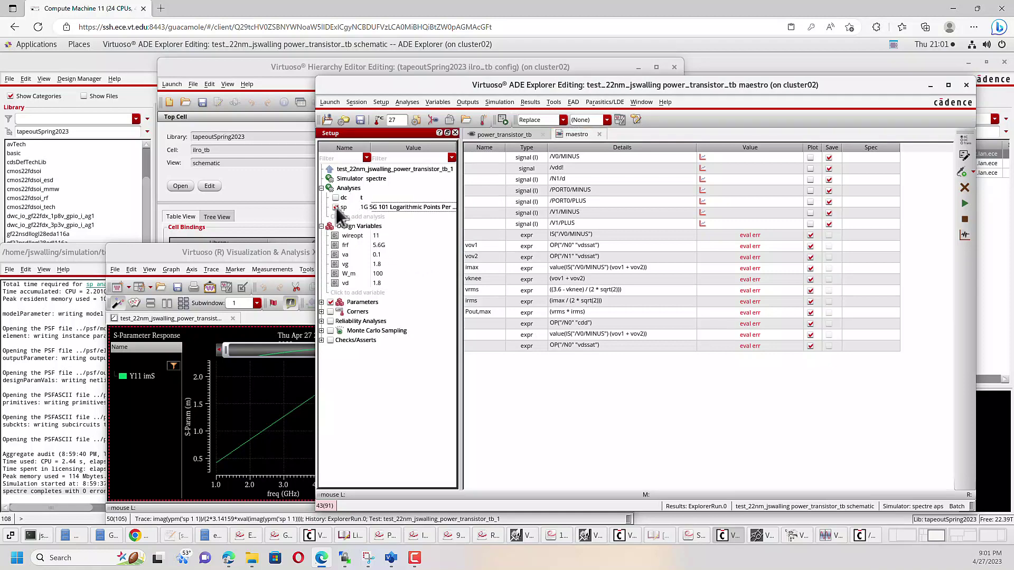
- Check that V1 uses DC voltage vg, amplitude va and frequency frf, keeping its settings
click(525, 136)
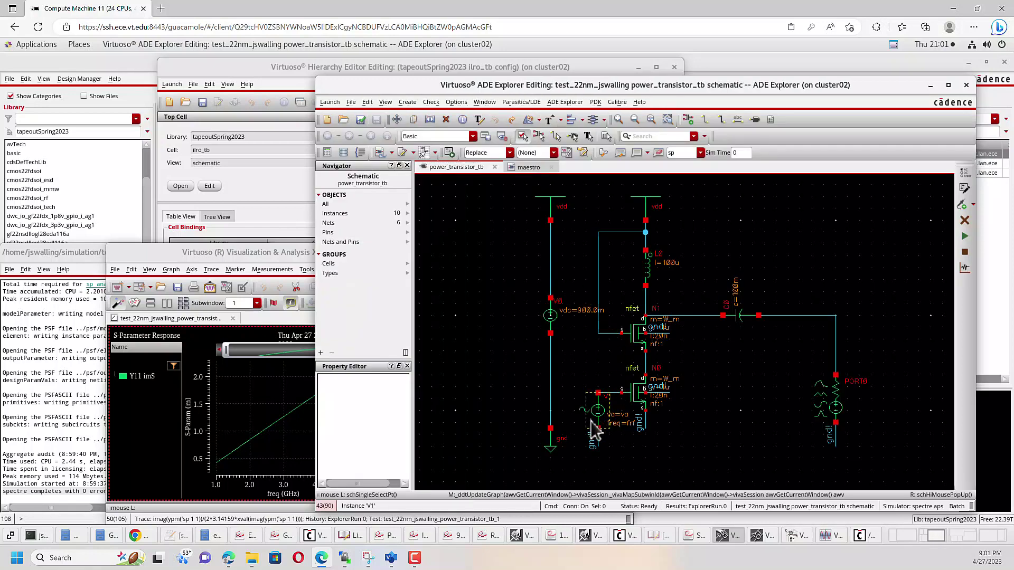
click(593, 428)
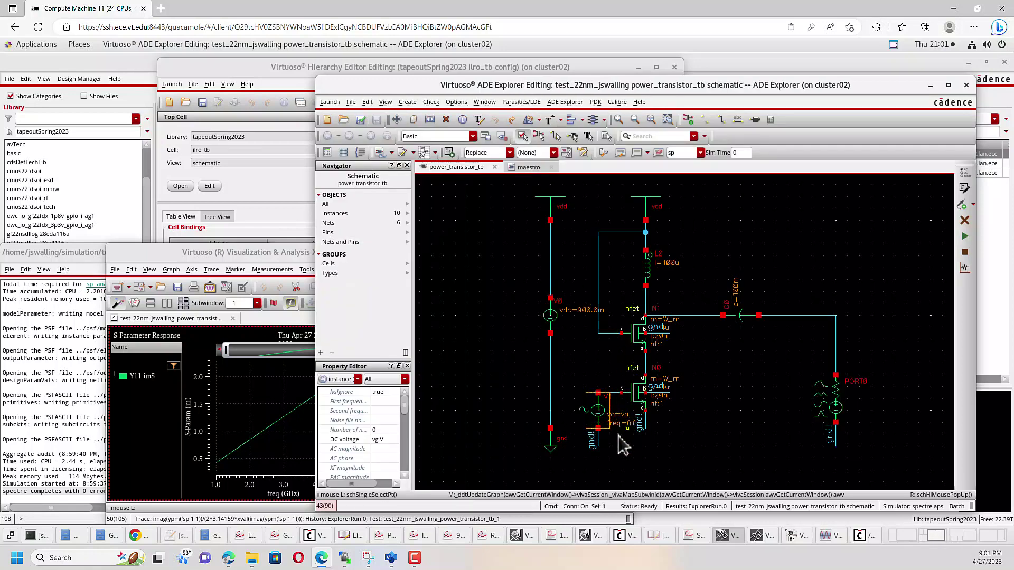
key(q)
scroll(252, 274, down, 5)
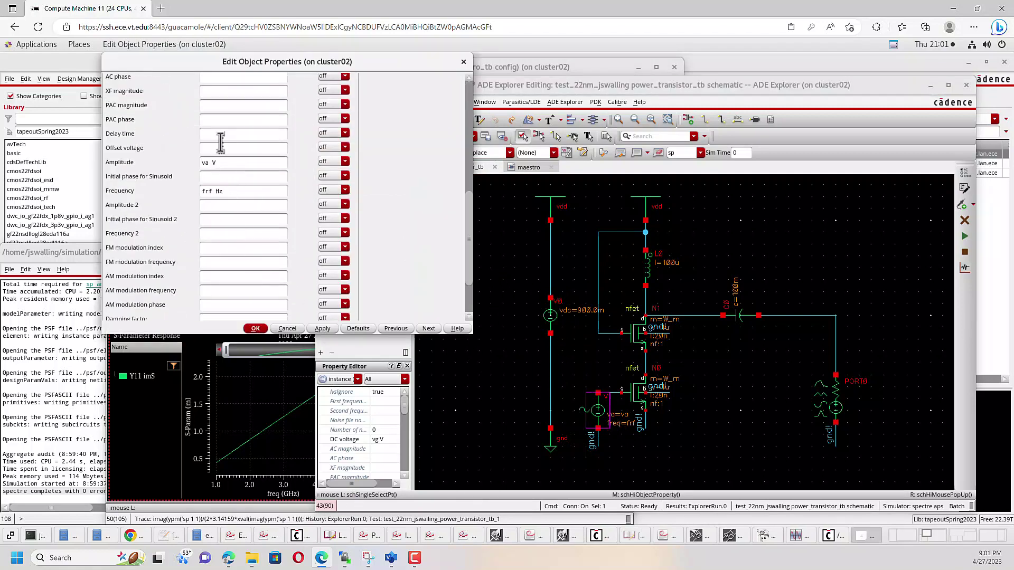
scroll(220, 153, up, 2)
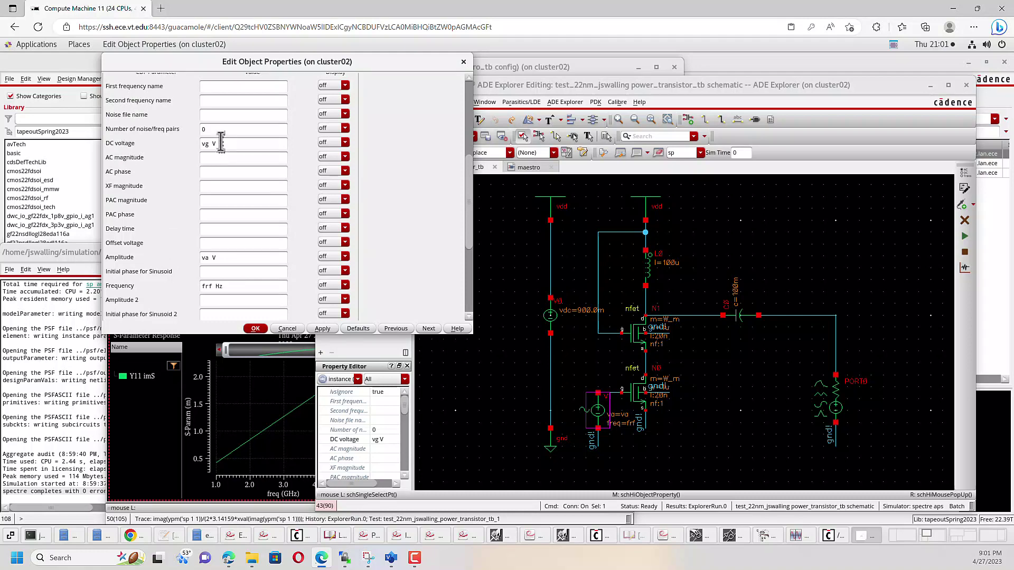
click(221, 141)
click(255, 329)
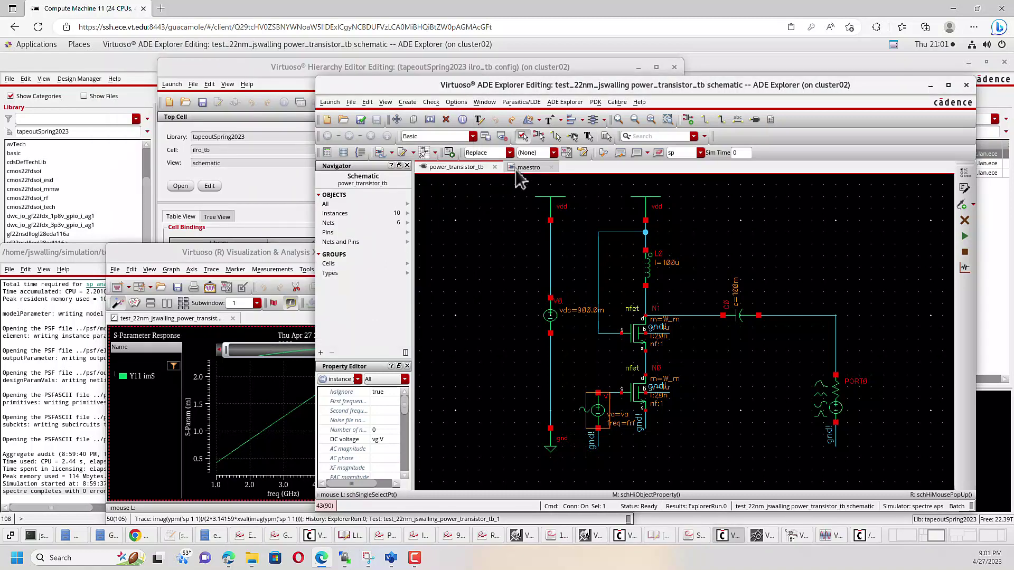
- In the maestro Design Variables, set vg to 0.5 and change va from 0.1 to 0.4
click(517, 171)
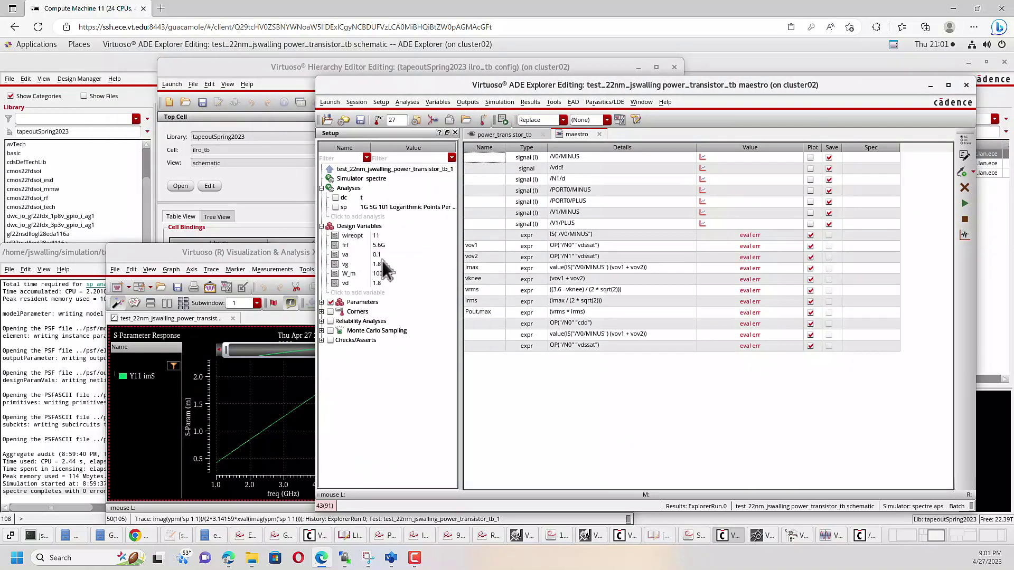
double_click(381, 264)
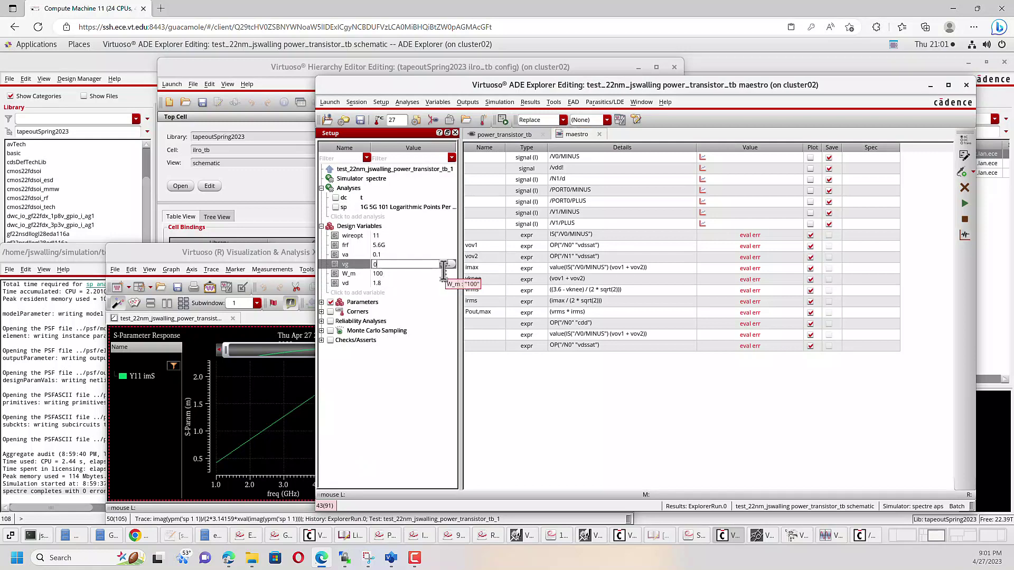
text(.5)
key(Return)
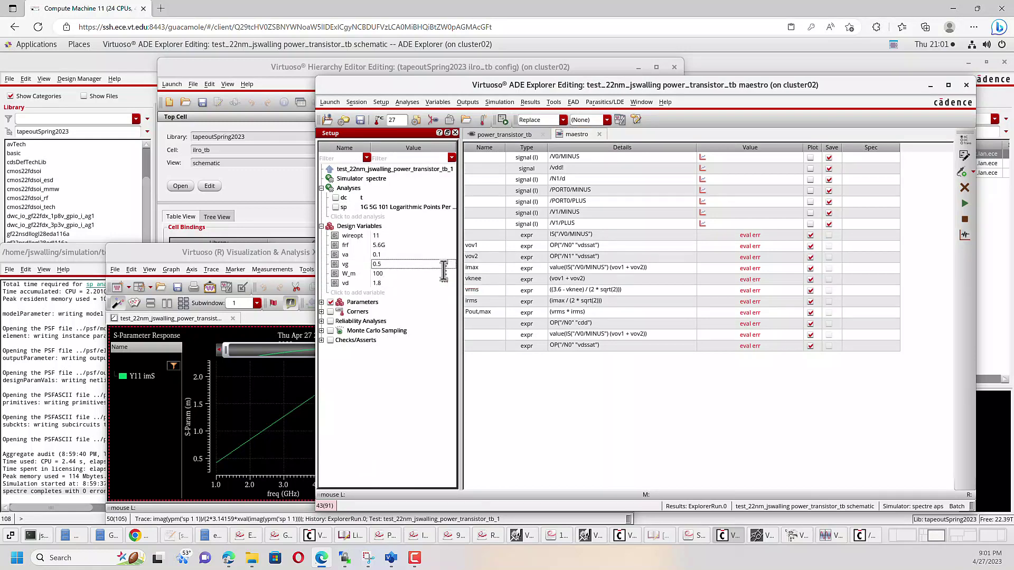
double_click(382, 255)
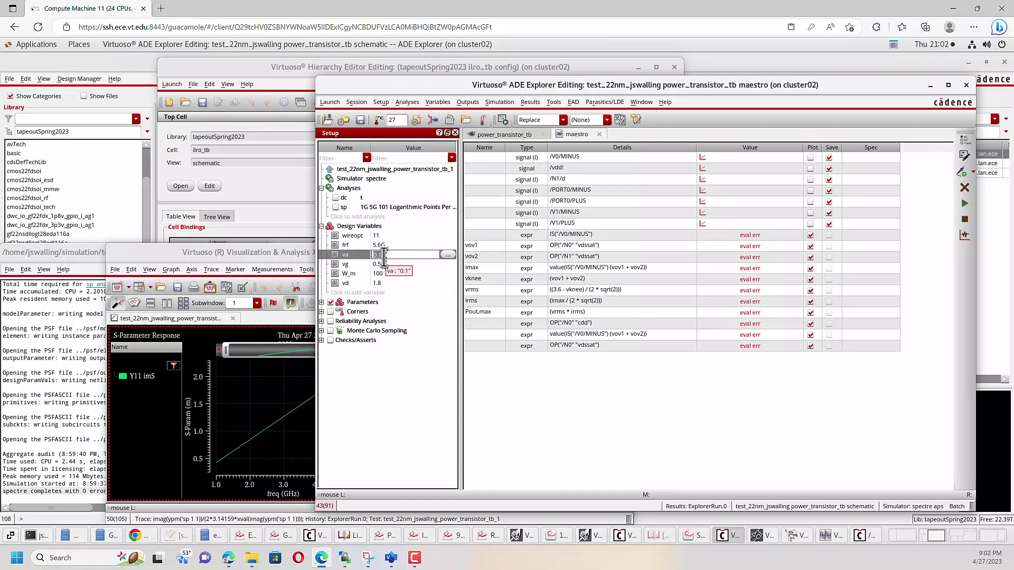
text(0.4)
key(Return)
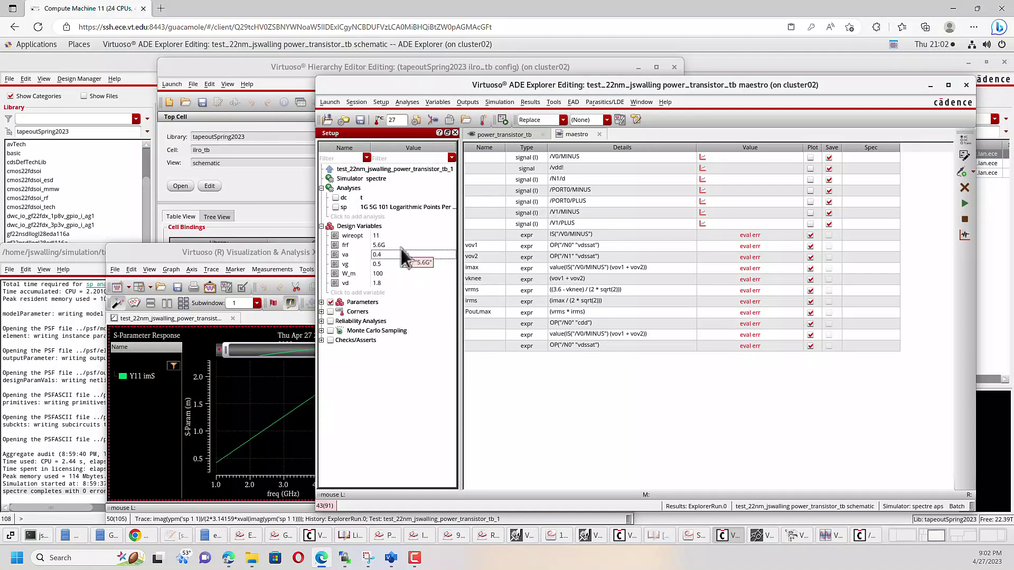
- Add a pss analysis with 5.6G beat frequency, 10 output harmonics, conservative accuracy and steady-state detection
click(349, 218)
scroll(334, 159, up, 6)
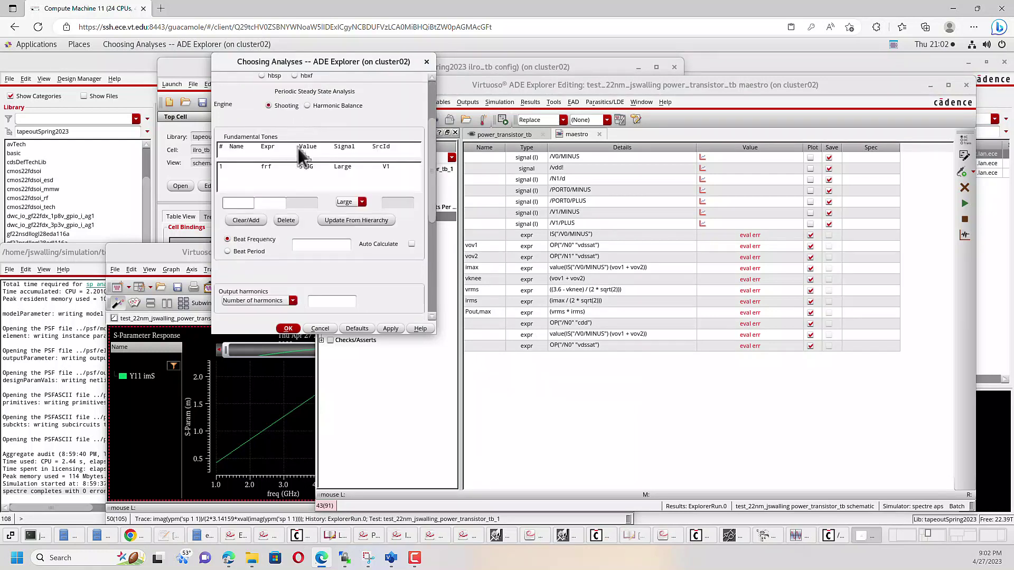
click(412, 245)
scroll(352, 254, down, 3)
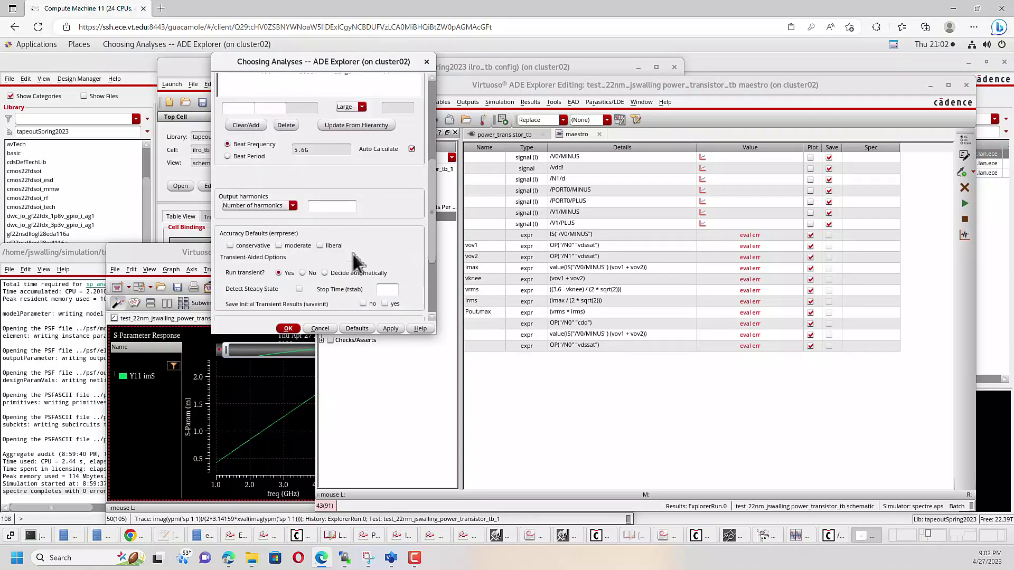
click(339, 206)
text(10)
click(249, 245)
click(299, 289)
scroll(298, 289, down, 4)
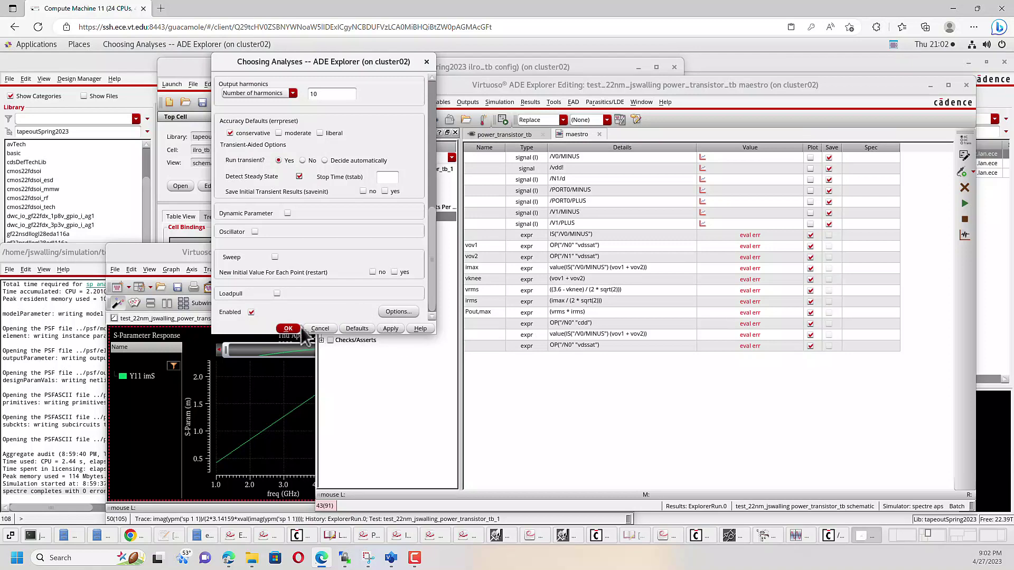
- Accept the pss settings and start a psp analysis with a relative sweep from -1G to 1G
key(Return)
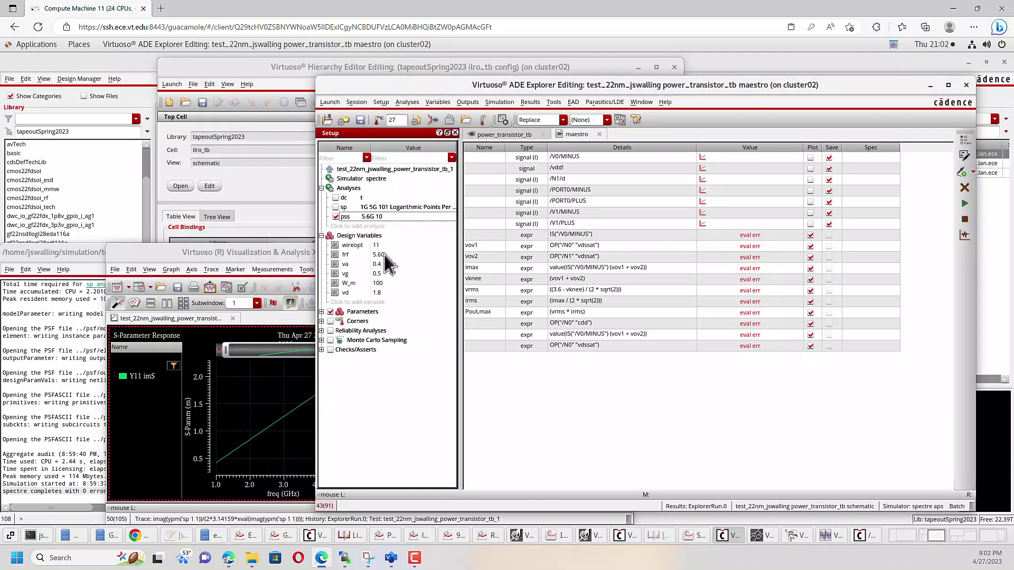
click(377, 229)
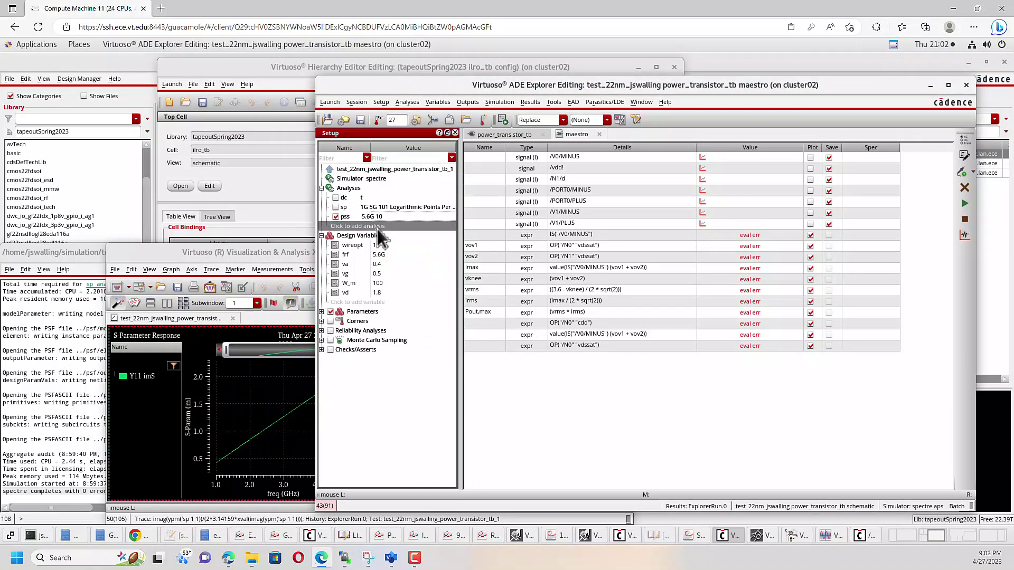
scroll(369, 198, up, 5)
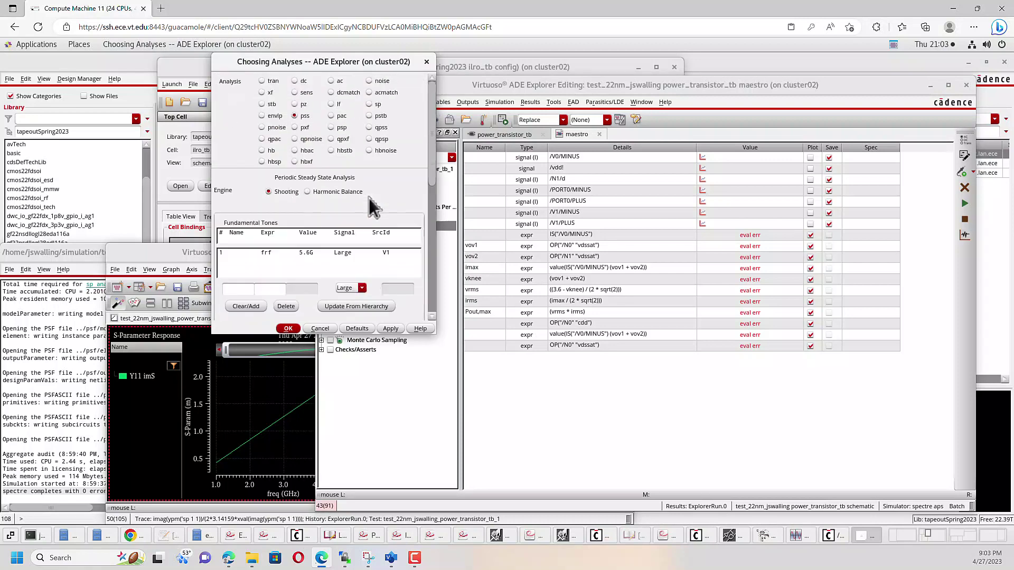
click(331, 128)
scroll(332, 158, down, 1)
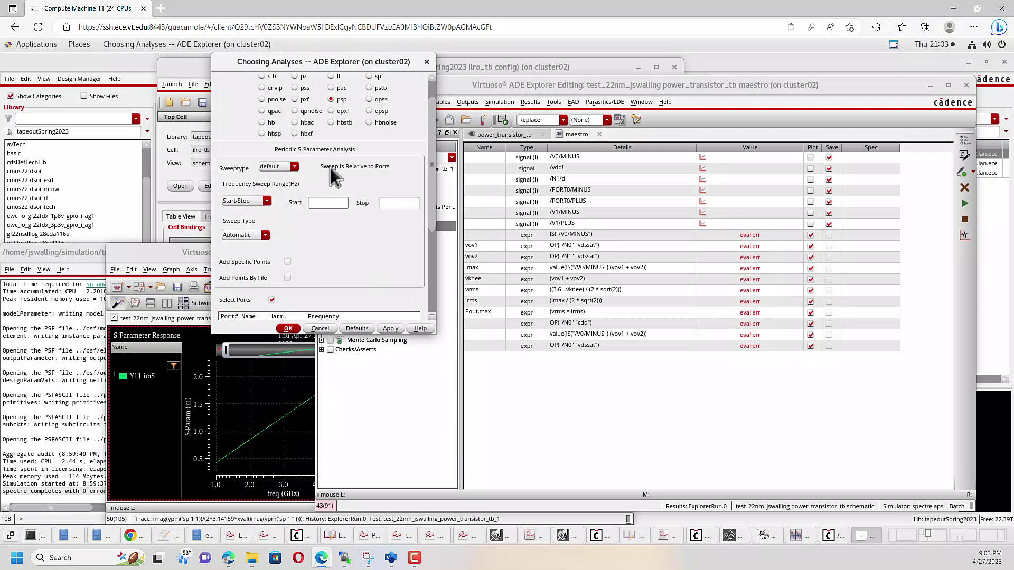
click(294, 166)
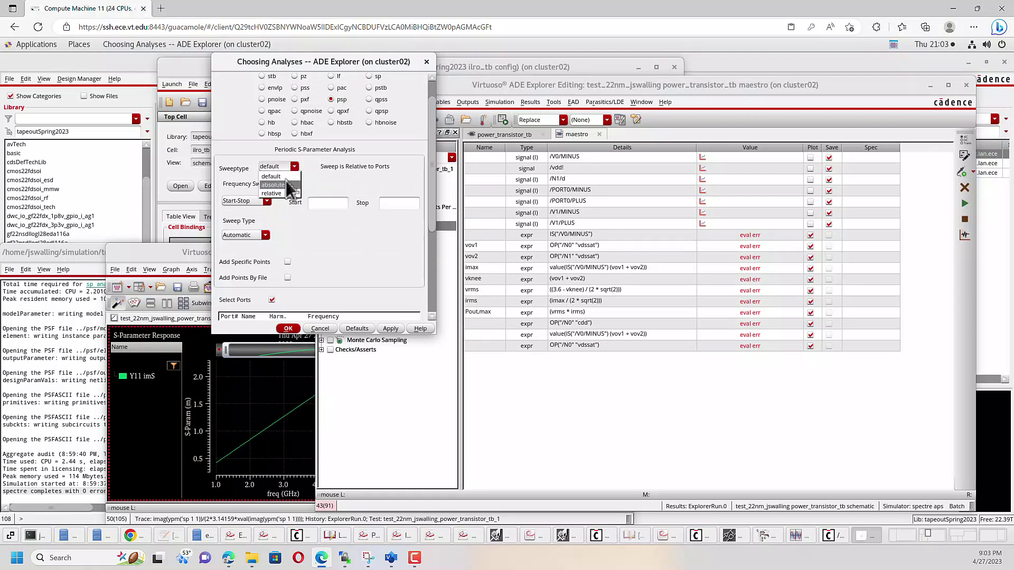
click(284, 195)
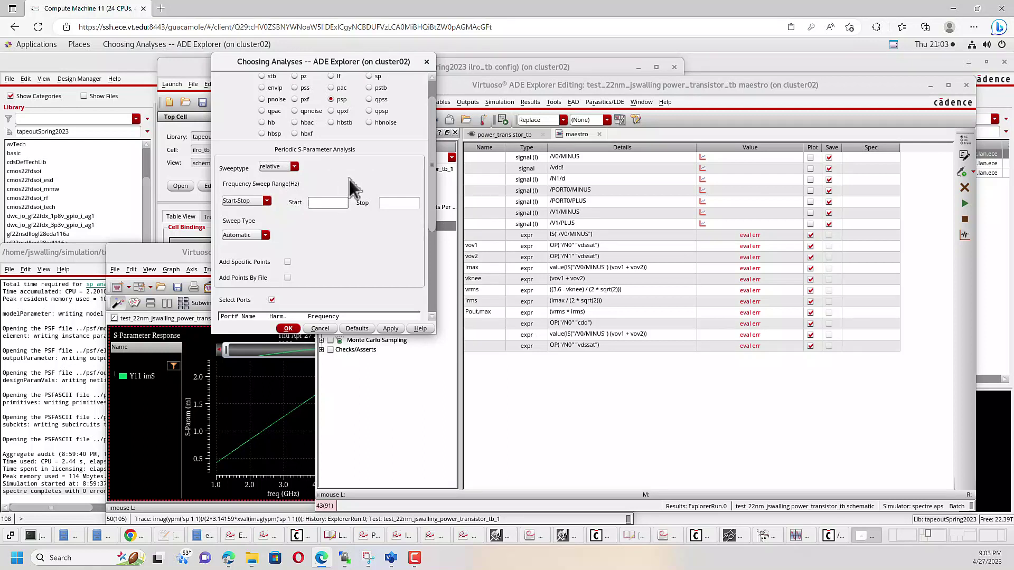
text(-1G)
key(Tab)
key(Tab)
- Add PORT0 as port 1 at harmonic 0 to the psp port list
scroll(351, 192, down, 3)
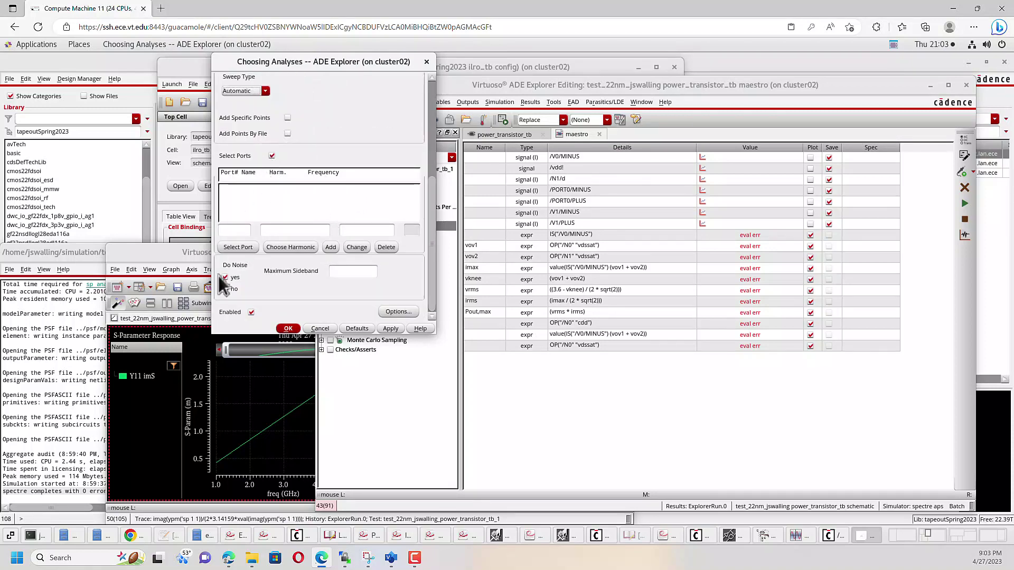
click(236, 247)
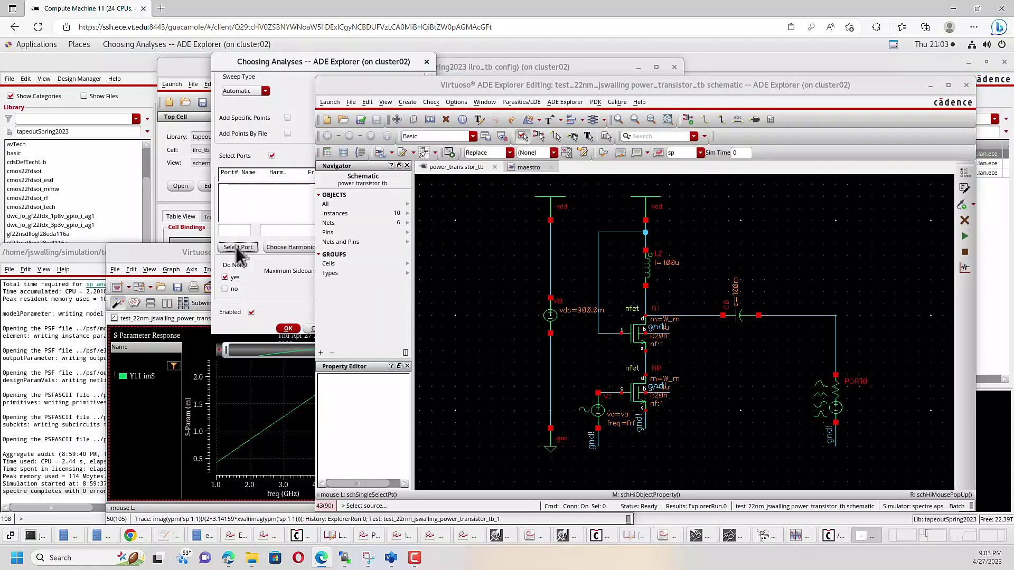
click(833, 408)
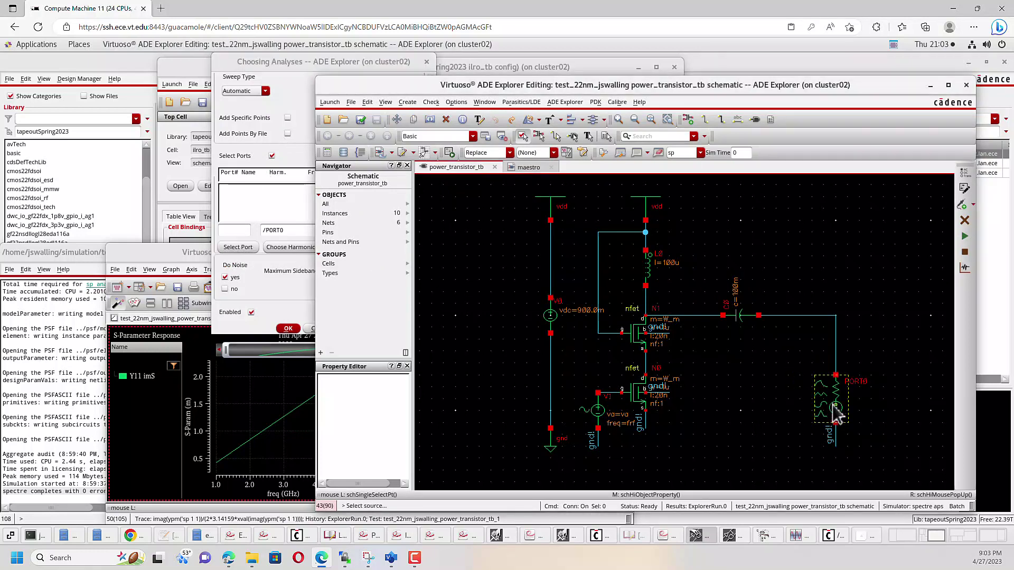
click(268, 216)
click(290, 248)
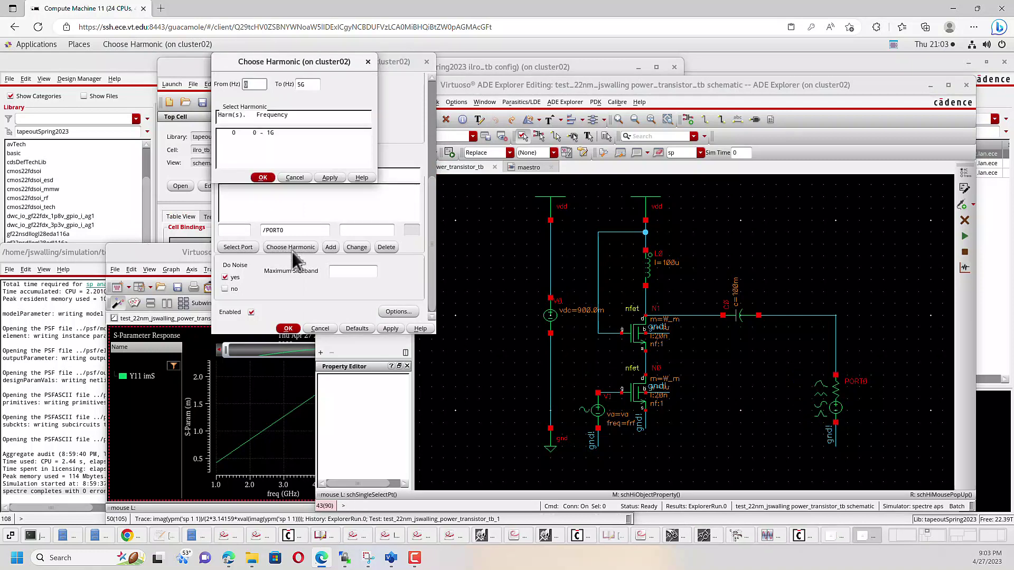
click(268, 133)
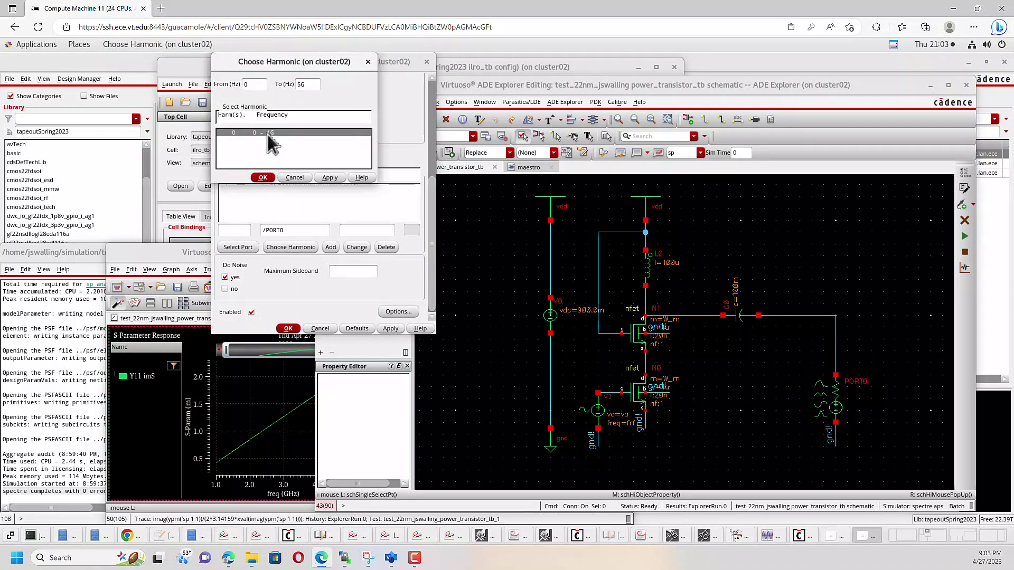
click(263, 178)
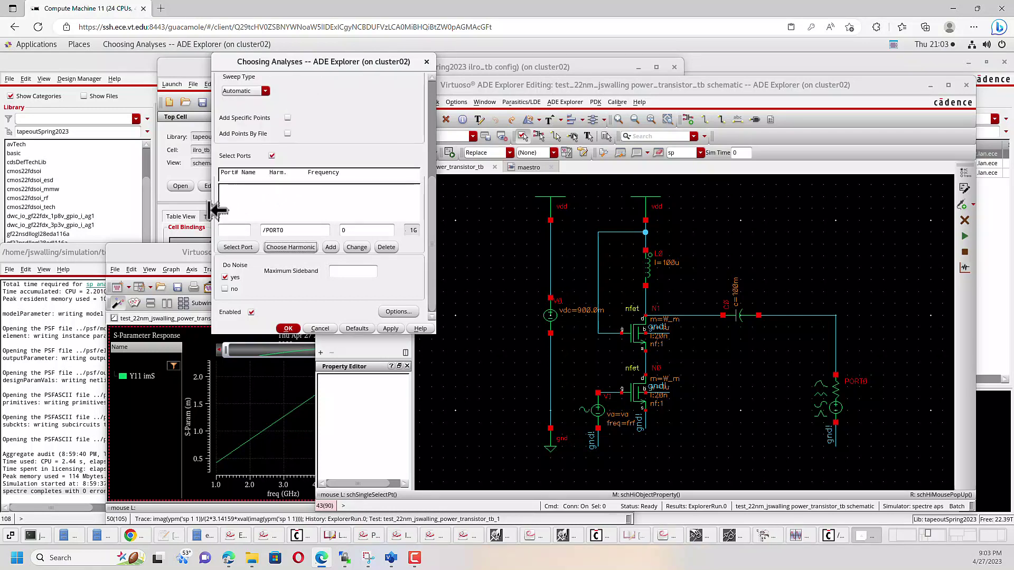
drag(211, 214, 139, 212)
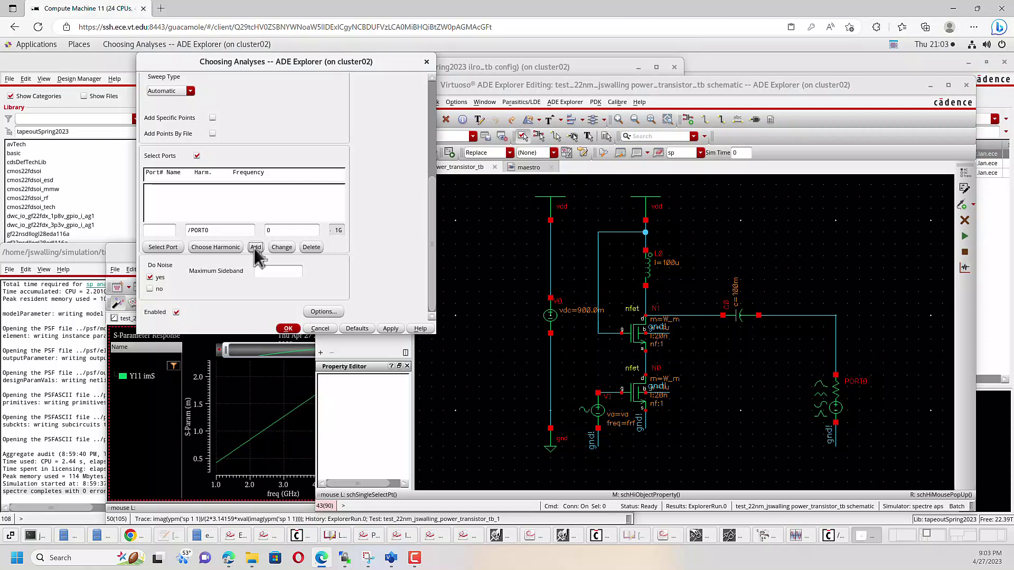
click(167, 234)
text(1)
click(255, 247)
- Clear the sideband error, turn off Do Noise, and confirm the psp analysis
click(296, 329)
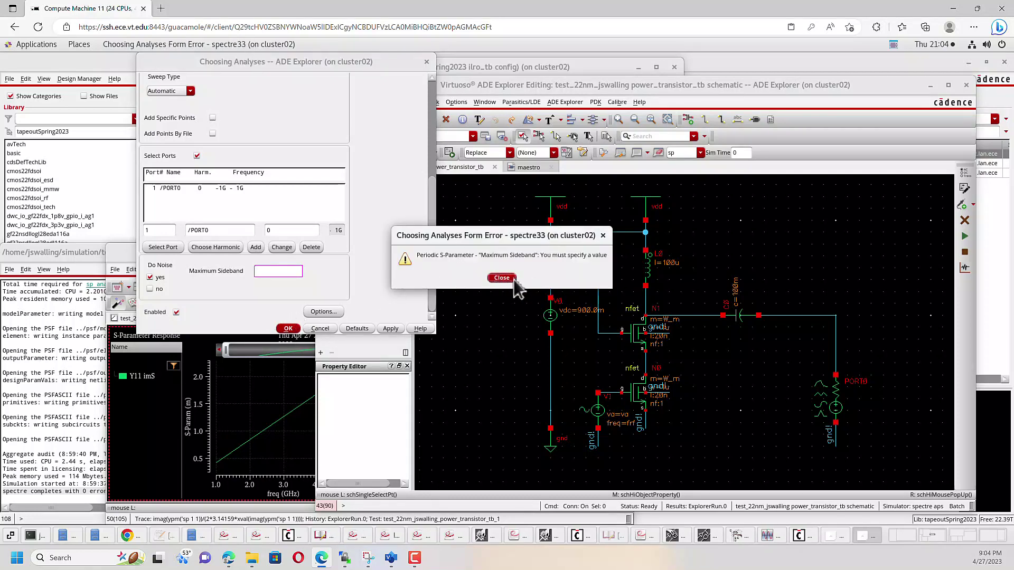
click(511, 279)
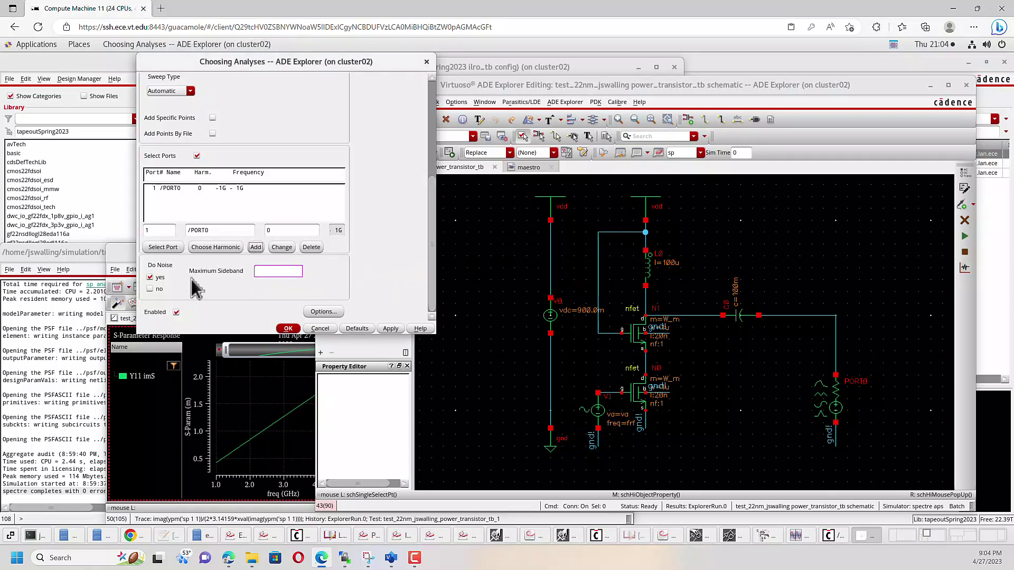
click(150, 277)
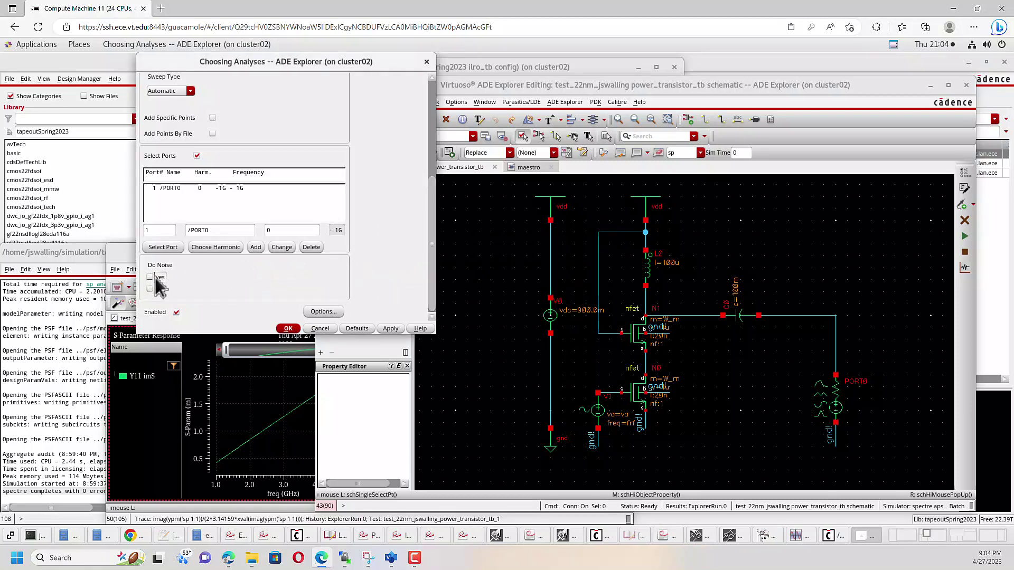
click(288, 329)
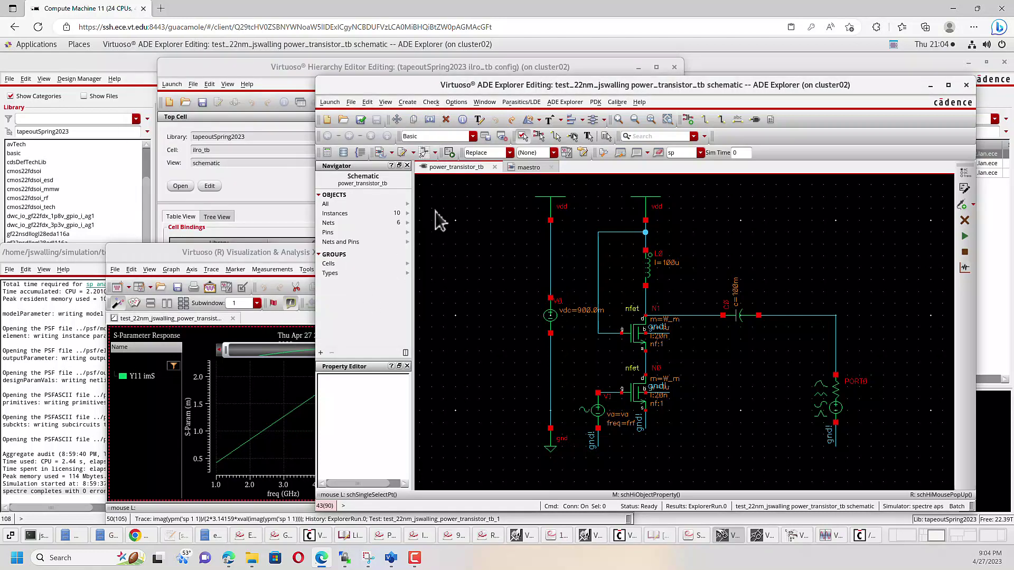
- Run the Spectre simulation with the pss and psp analyses and bring up the Outputs menu
click(528, 168)
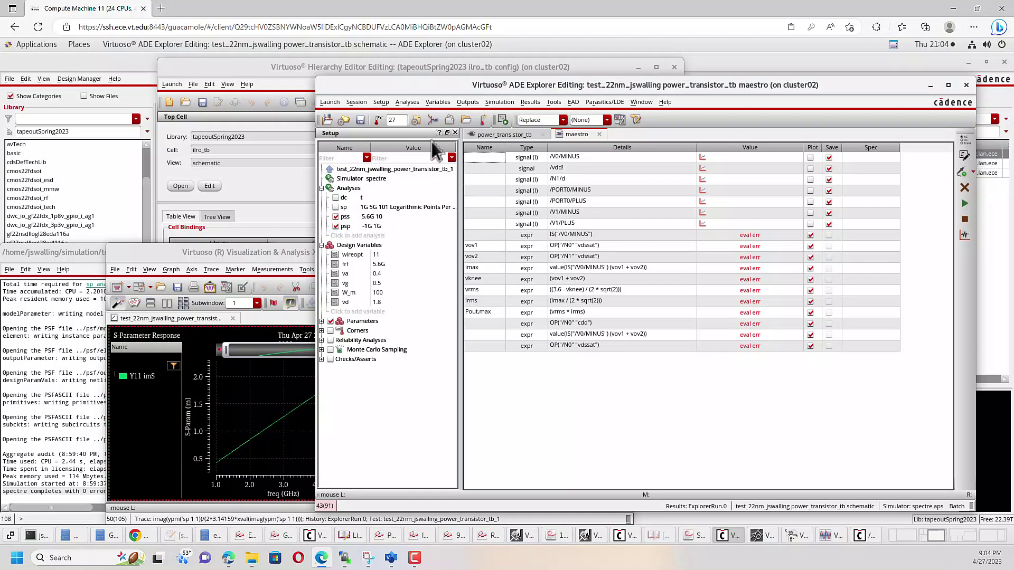
click(961, 205)
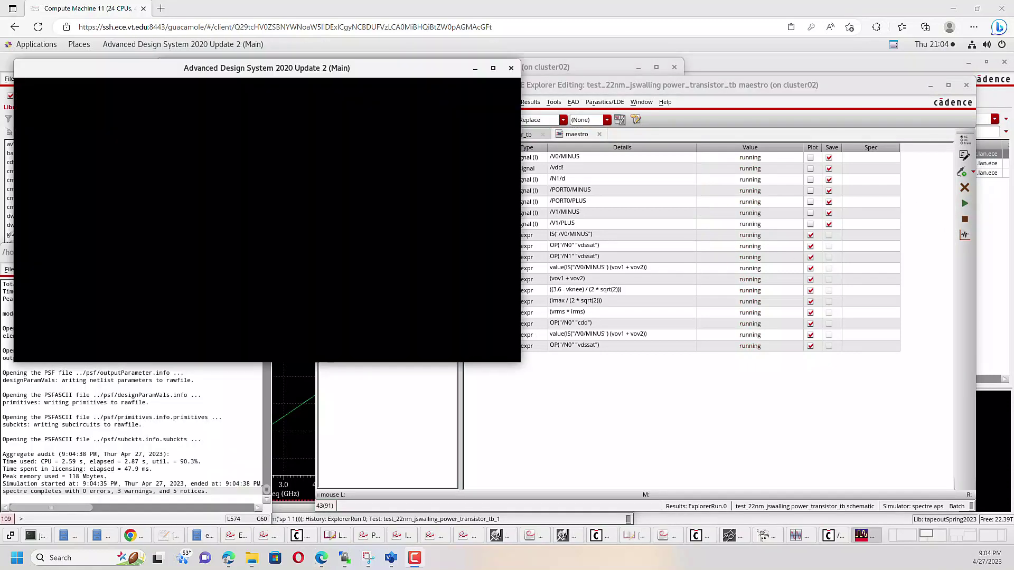
click(737, 91)
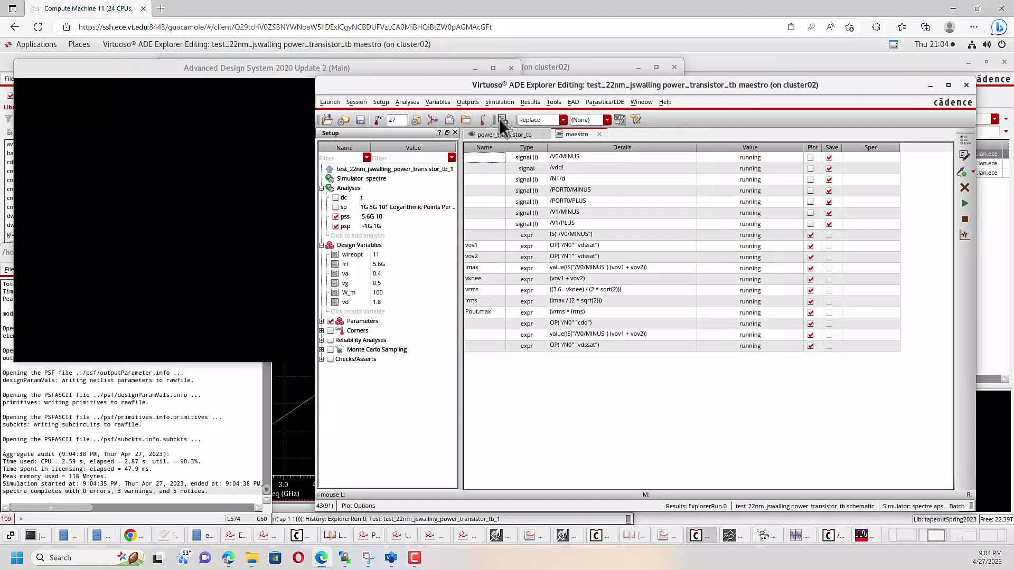
click(468, 102)
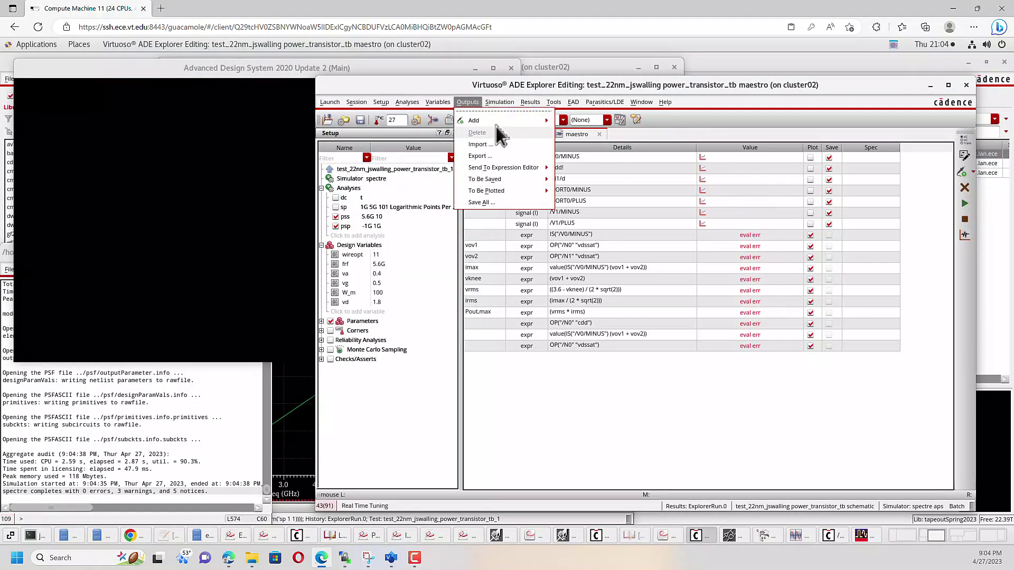
mouse_move(530, 102)
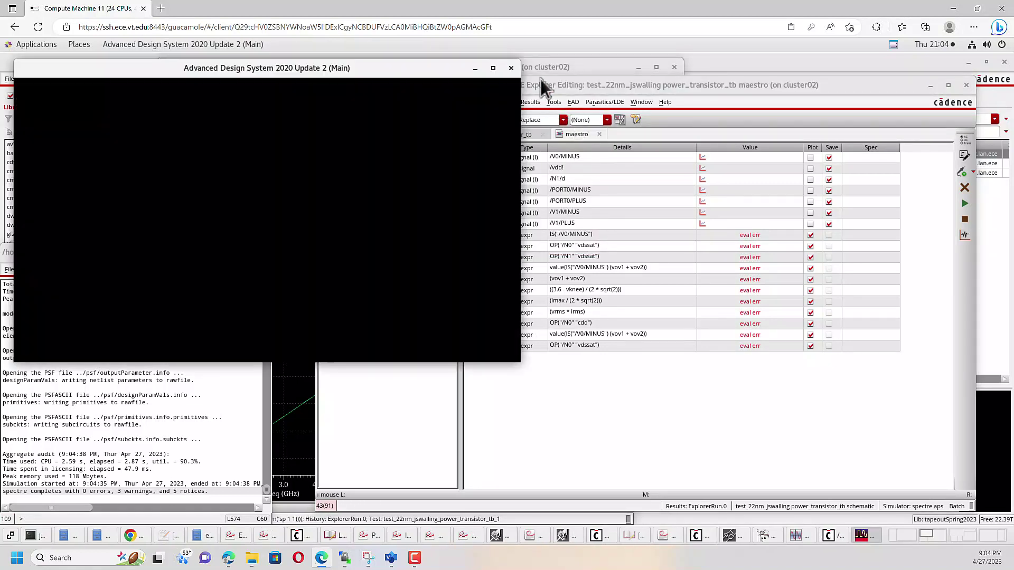
- Plot the imaginary part of Y11 from the psp results using the Direct Plot Form
click(531, 102)
click(530, 101)
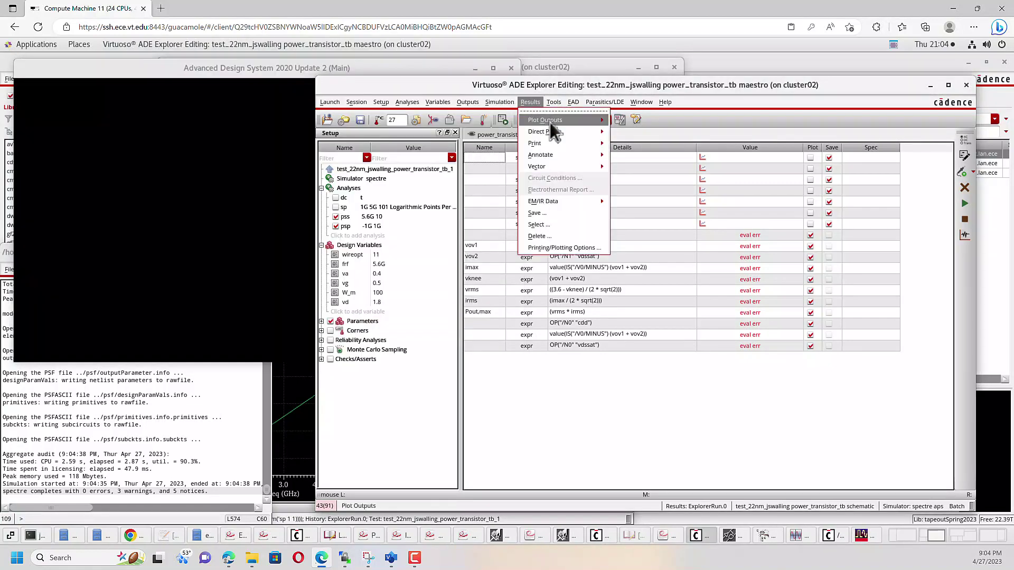
mouse_move(563, 131)
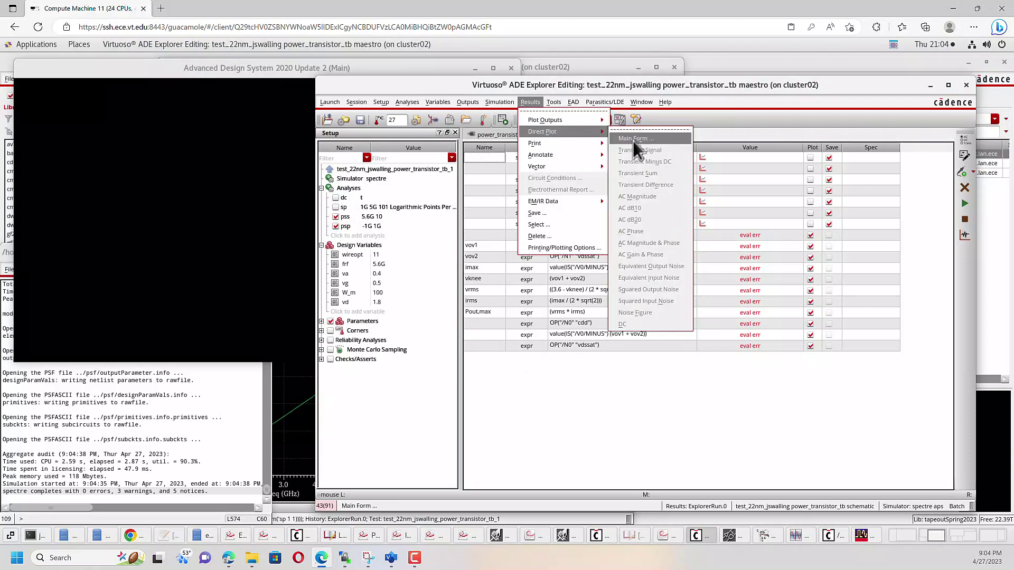
click(633, 138)
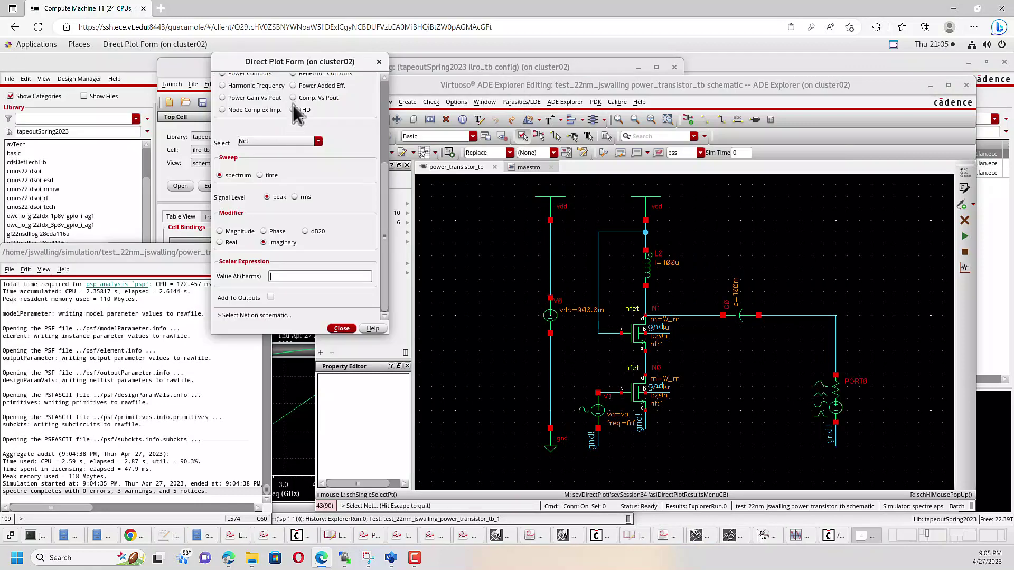
scroll(294, 128, up, 5)
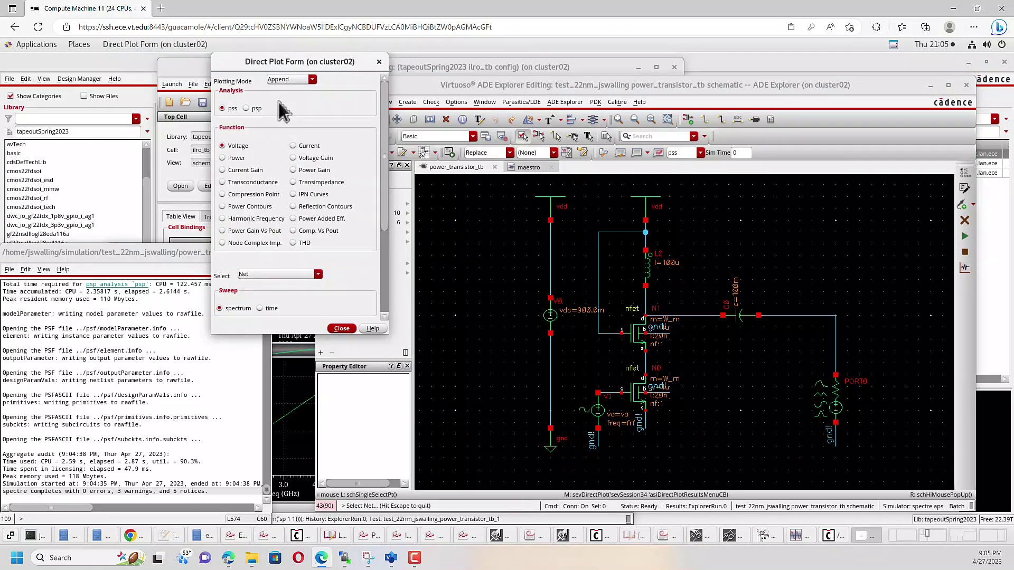
click(246, 108)
click(293, 148)
scroll(299, 185, down, 3)
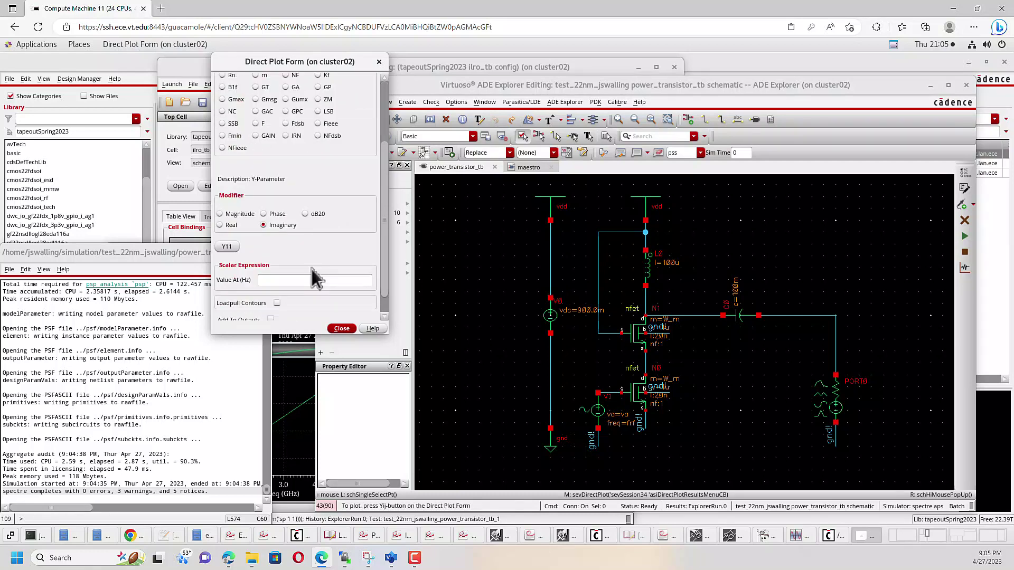
click(229, 225)
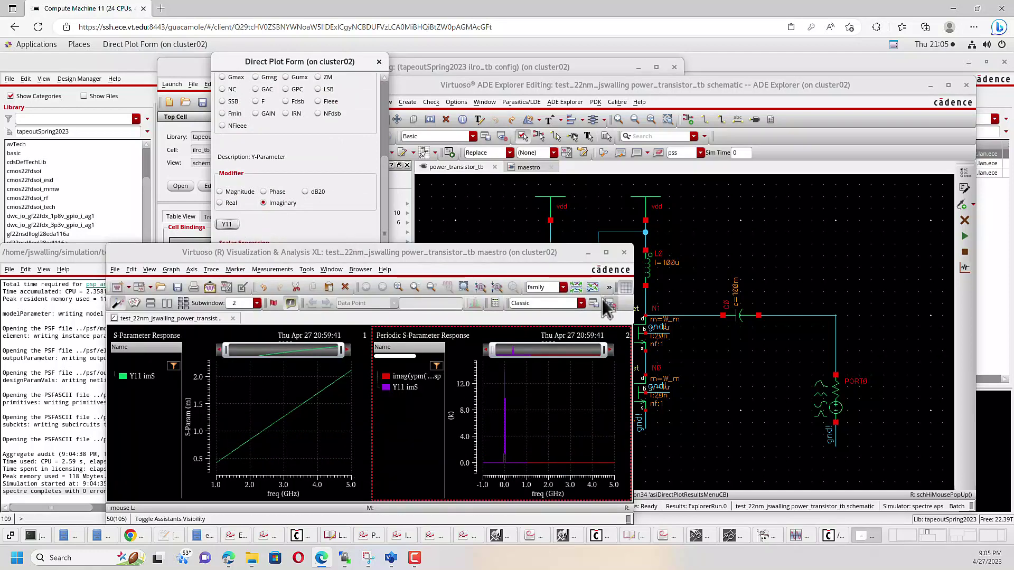
- Close the Direct Plot Form, delete the S-Parameter subwindow, and zoom into the periodic Y11 spike
click(380, 60)
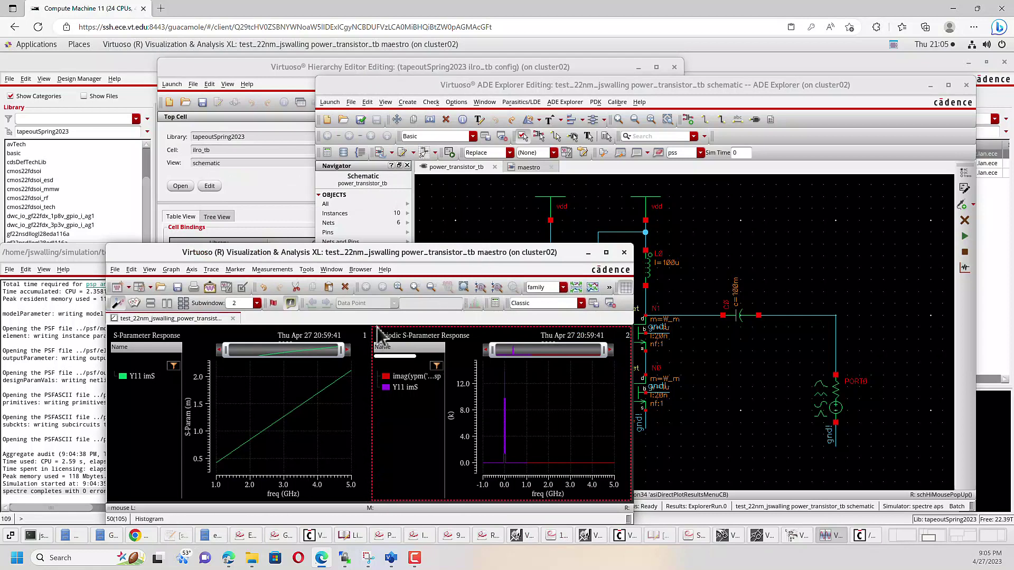
click(230, 385)
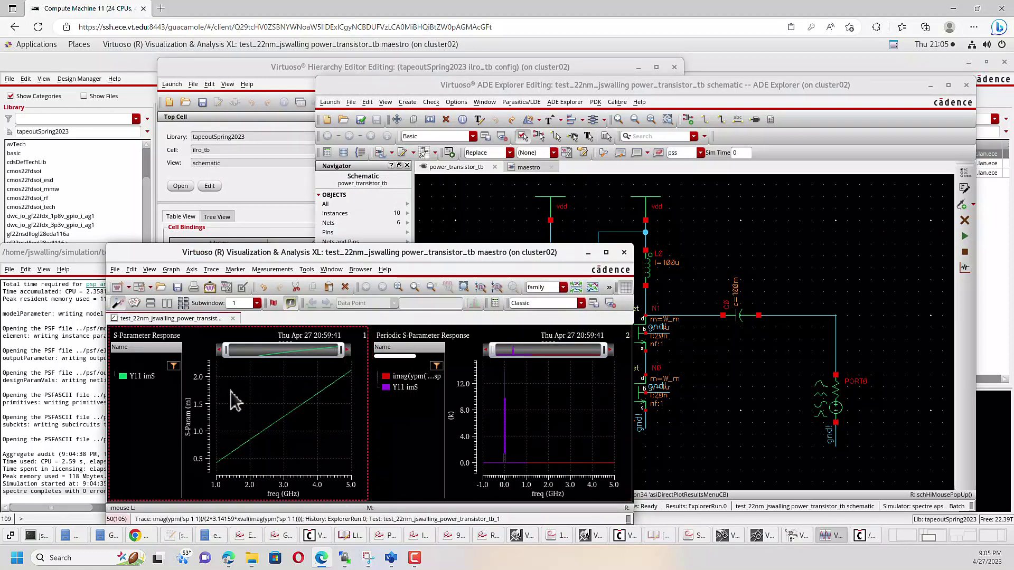
key(Delete)
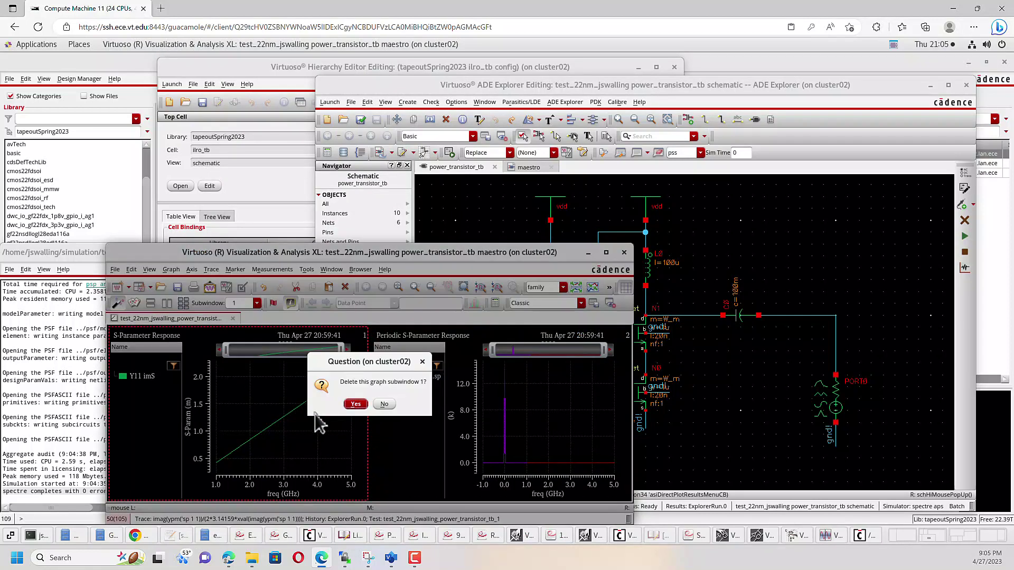
click(356, 404)
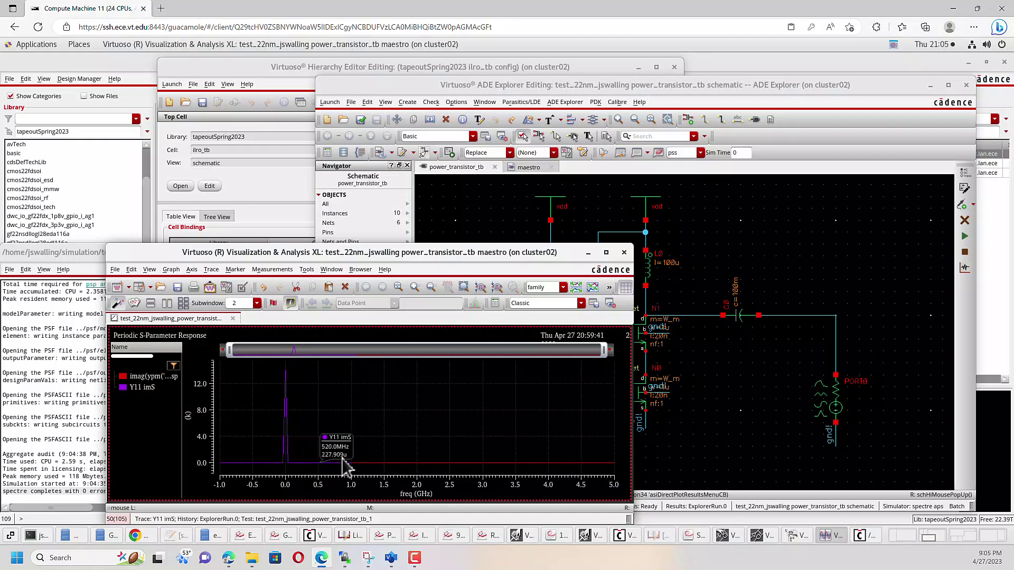
drag(362, 458, 163, 478)
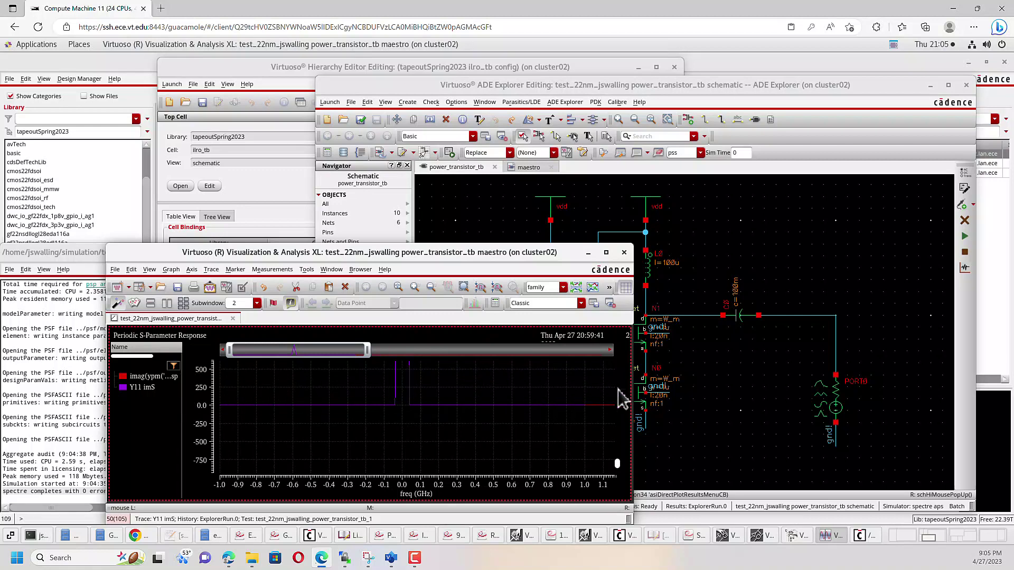
mouse_move(591, 406)
mouse_move(591, 402)
mouse_down()
mouse_move(336, 429)
mouse_move(186, 421)
mouse_move(183, 408)
mouse_up()
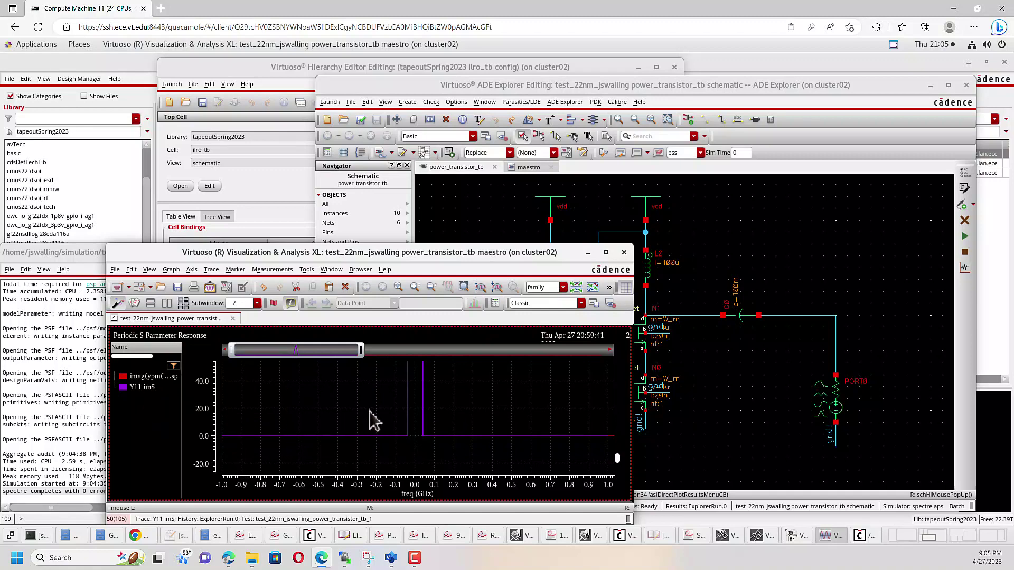
- Load the Y11 imS trace into the waveform calculator buffer
click(306, 270)
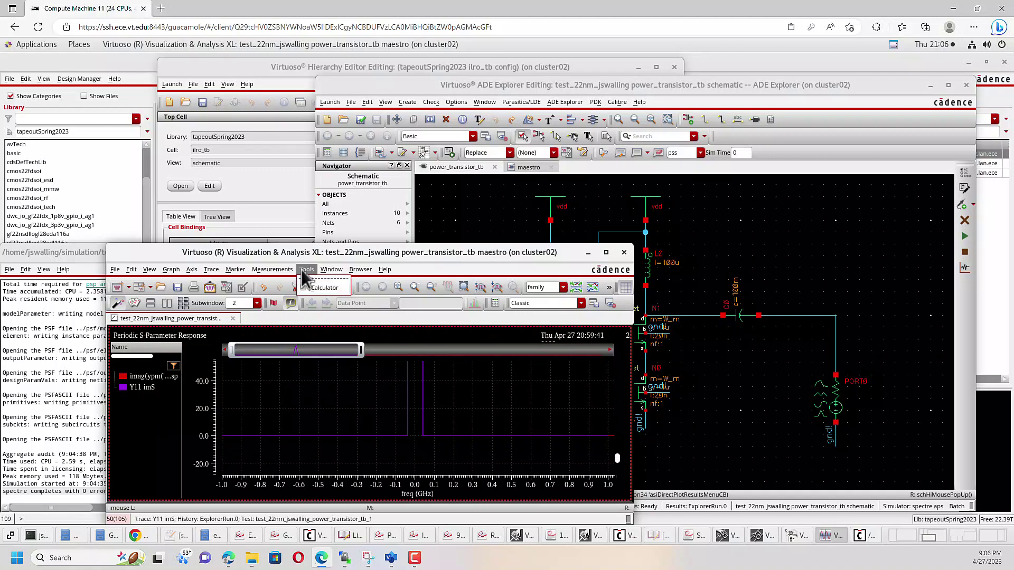
click(315, 299)
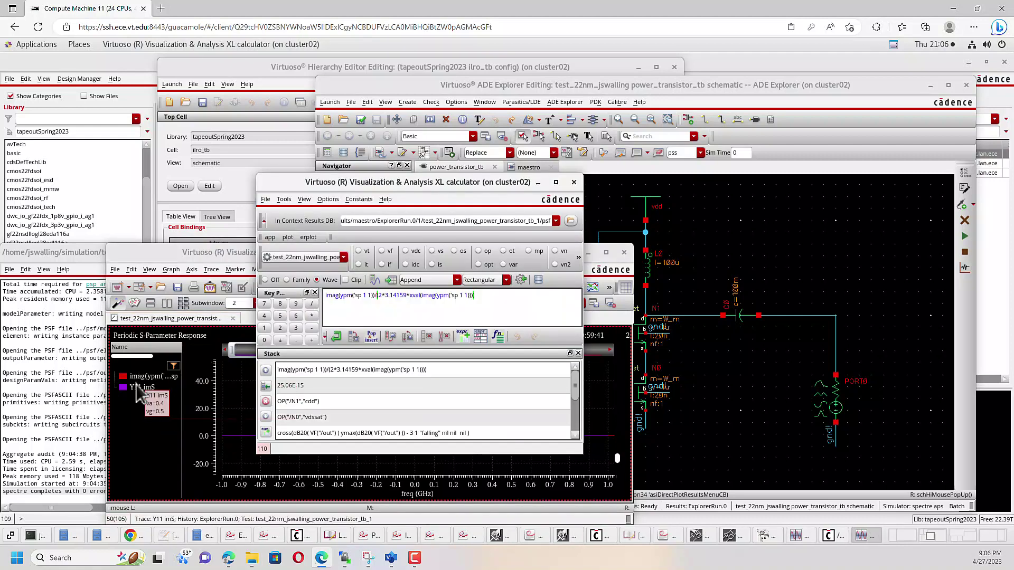
click(135, 384)
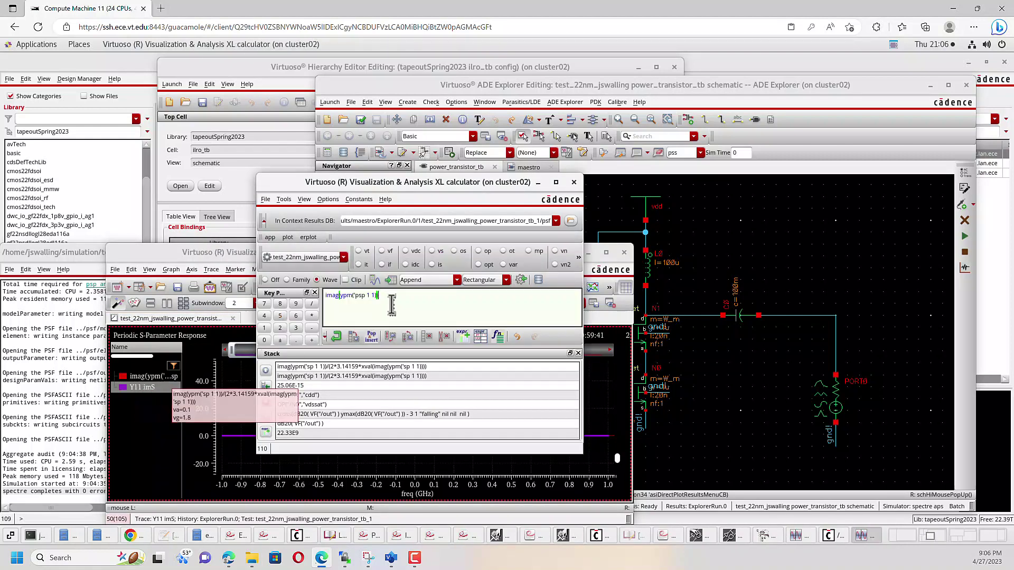
drag(393, 301, 308, 298)
key(ctrl+c)
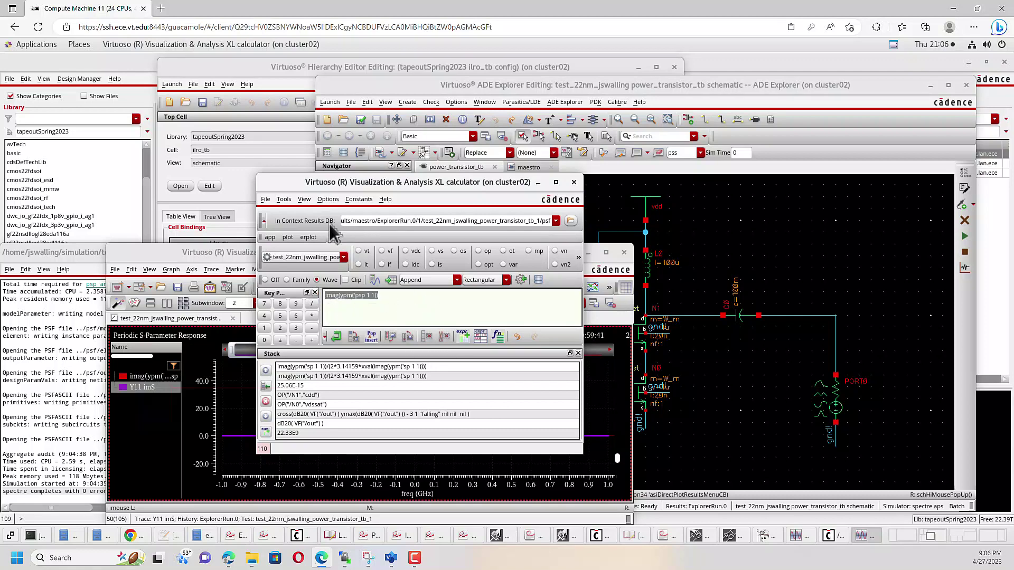
click(265, 200)
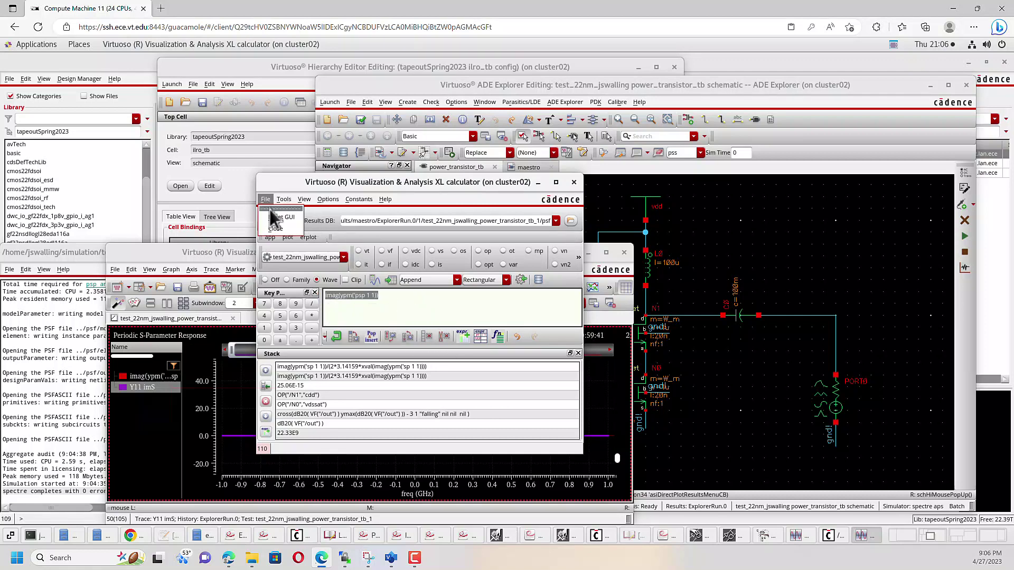
click(277, 214)
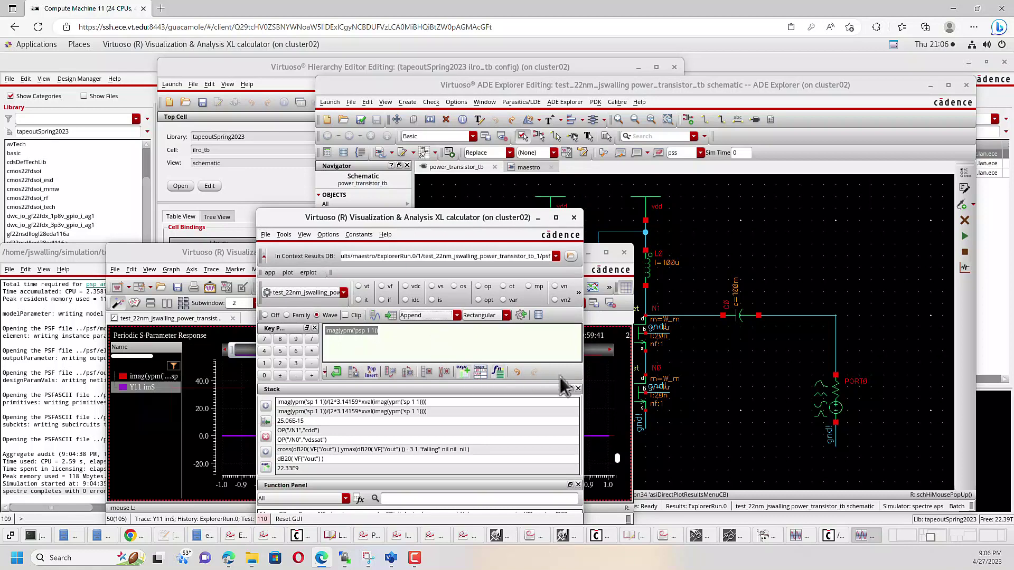
click(578, 390)
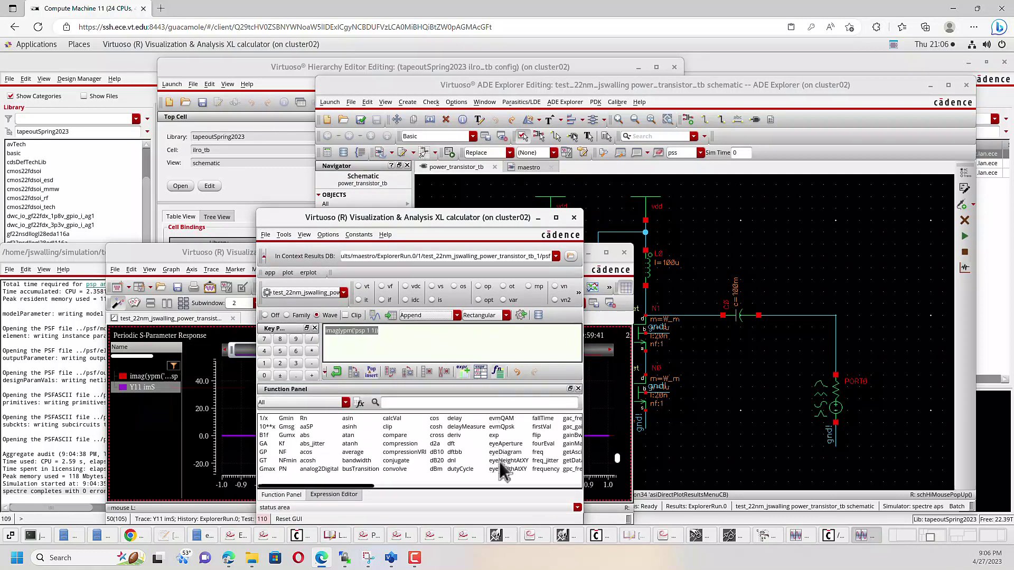
click(550, 487)
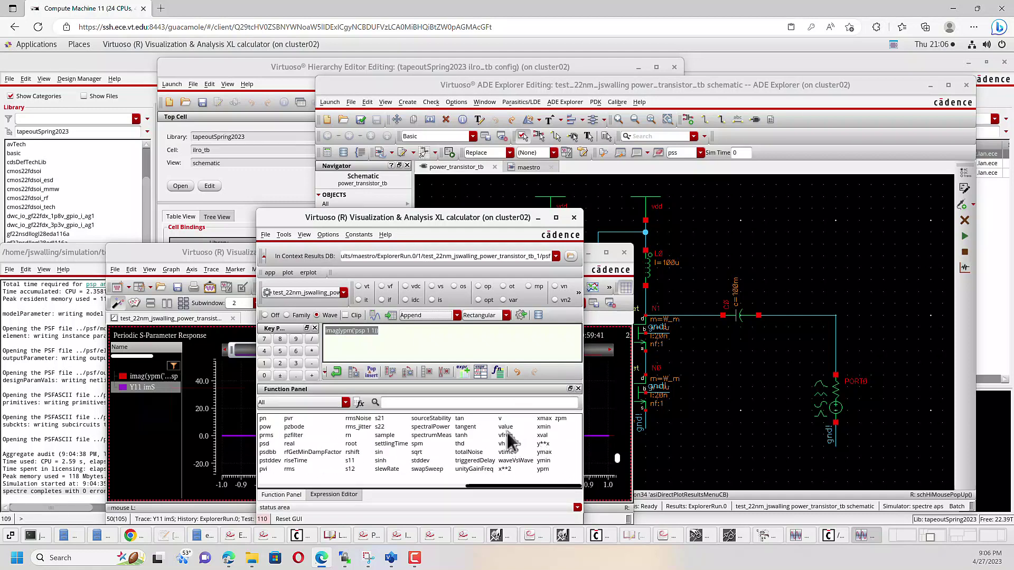
- Build imag(ypm('psp 1 1))/(2*3.14159*xval(imag(ypm('psp 1 1)))) and plot it
click(542, 435)
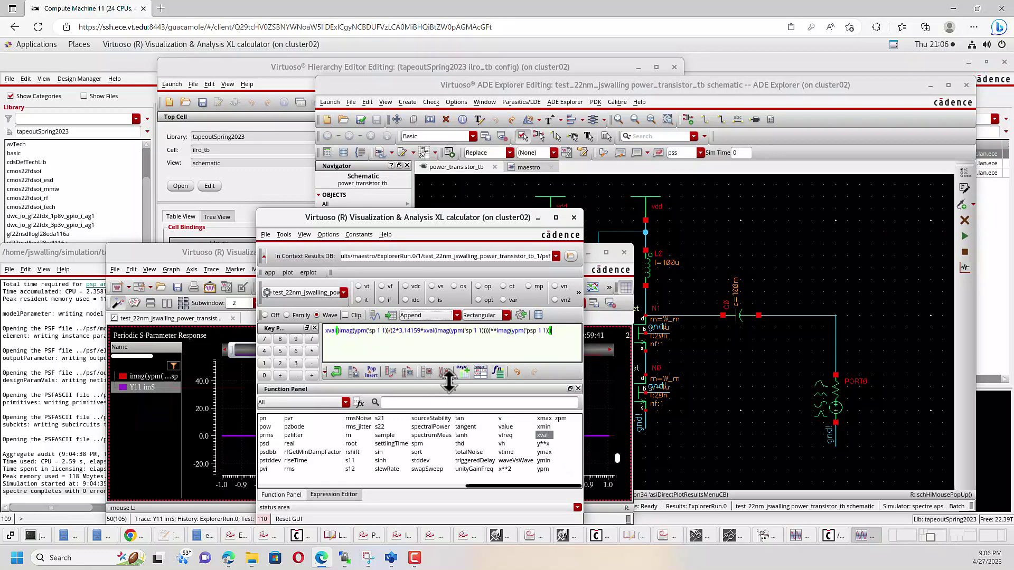
drag(562, 332, 309, 333)
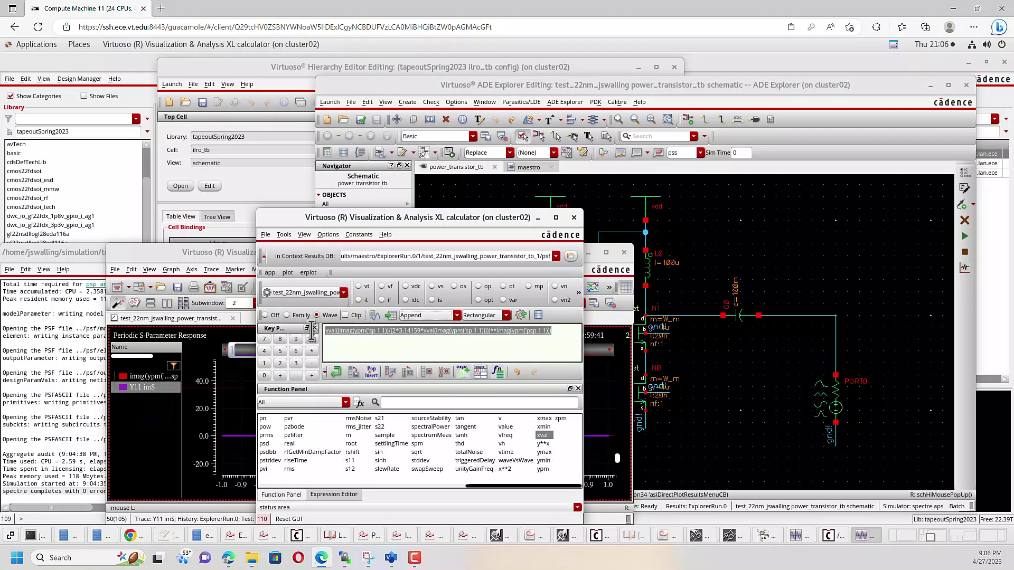
key(ctrl+v)
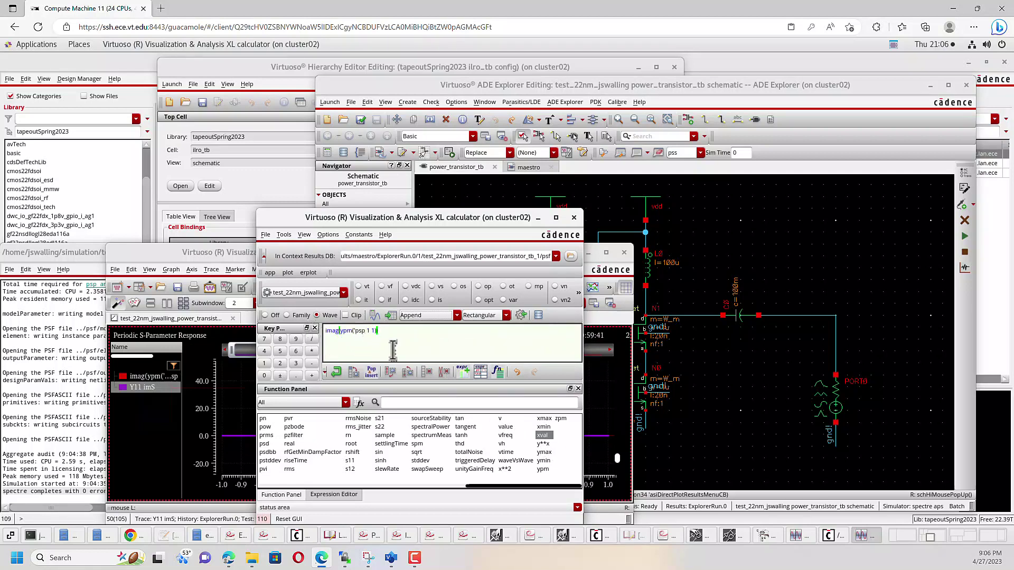
click(544, 435)
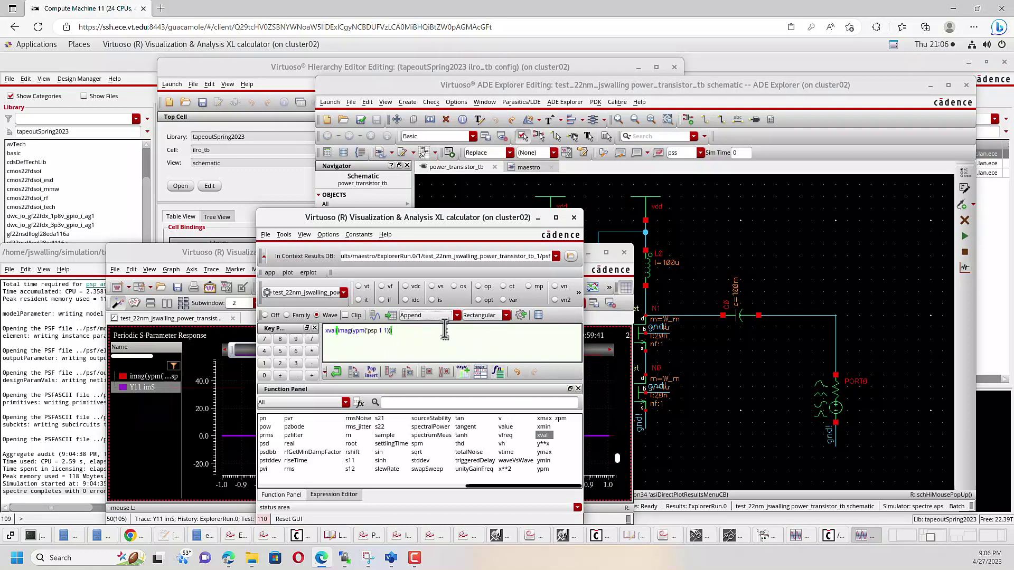
key(Home)
text(2*3.14159*)
text(imag(ypm('psp 1 1)))
text(/()
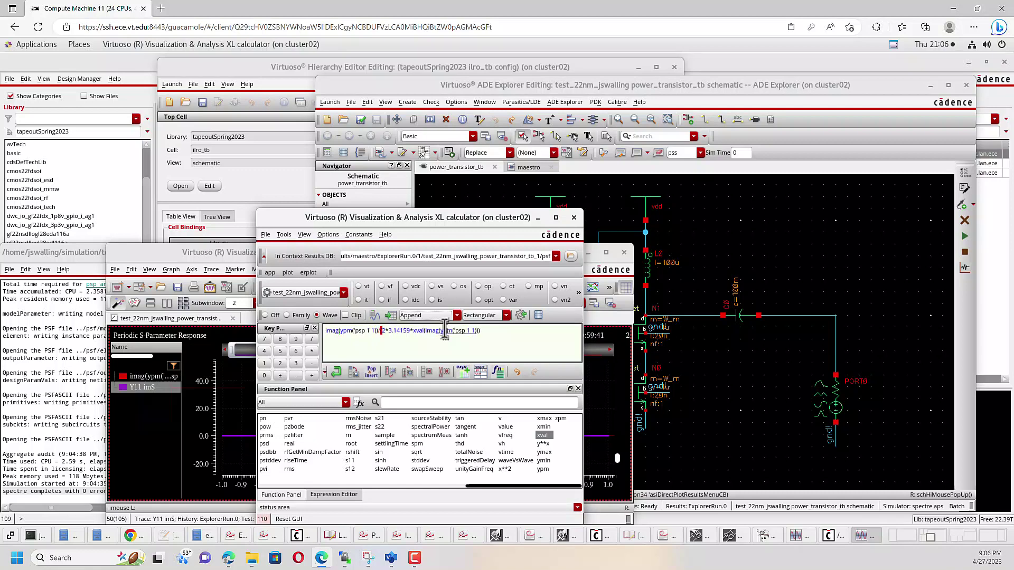
key(End)
text())
click(375, 316)
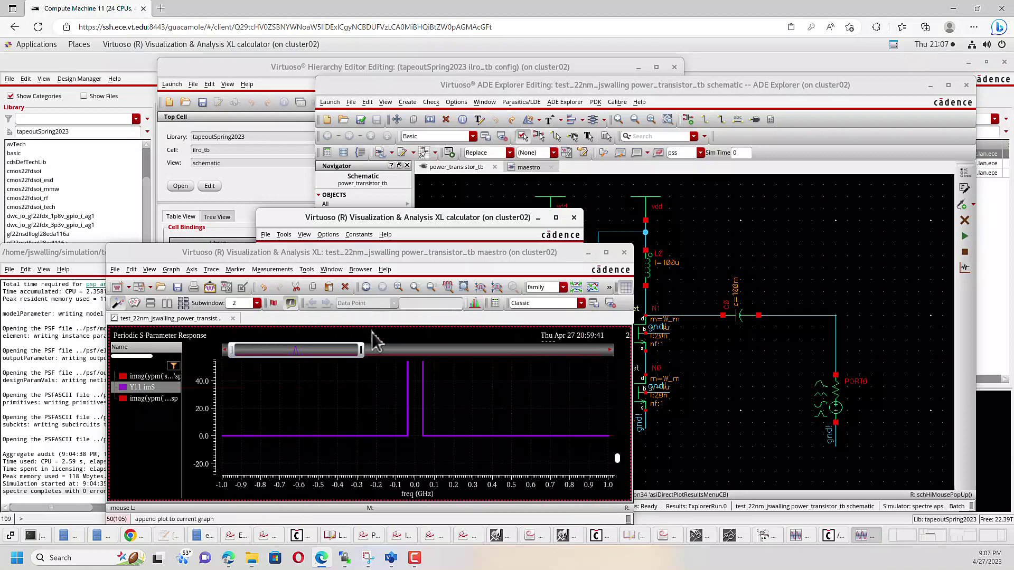
- Close the calculator and delete the Y11 imS trace, leaving the Y11/(2πf) trace near 70 fF
click(158, 377)
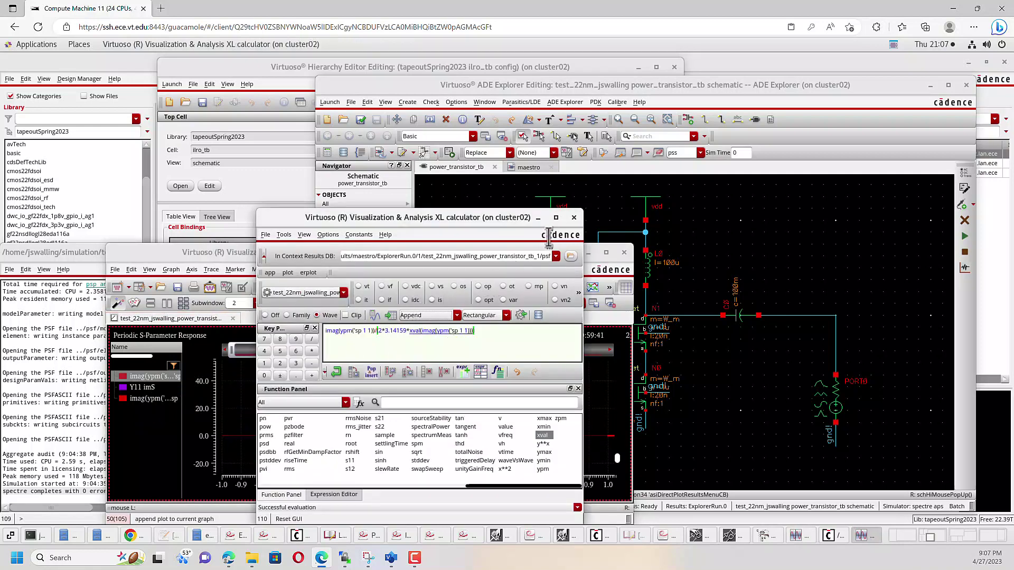
click(575, 217)
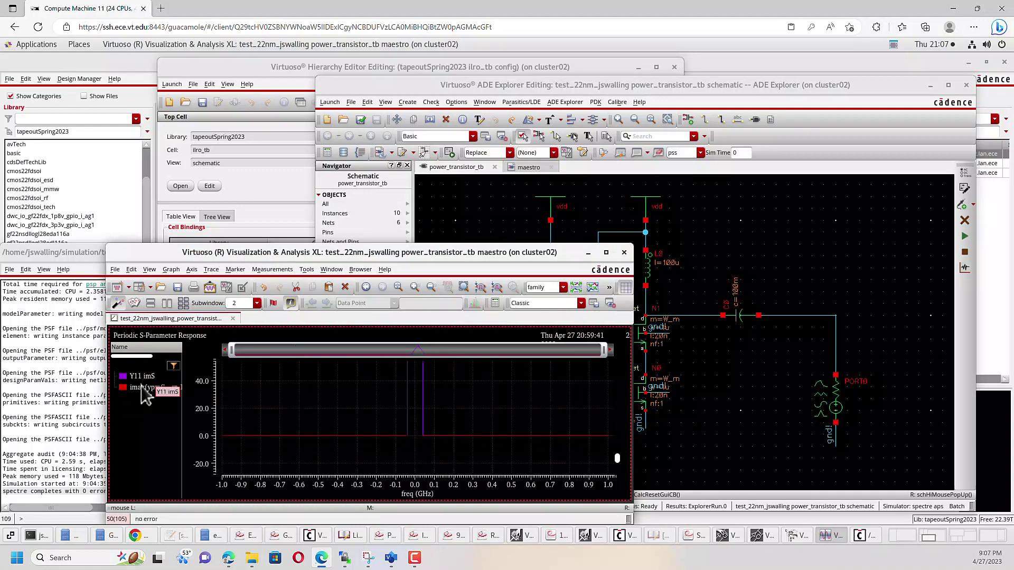
click(141, 378)
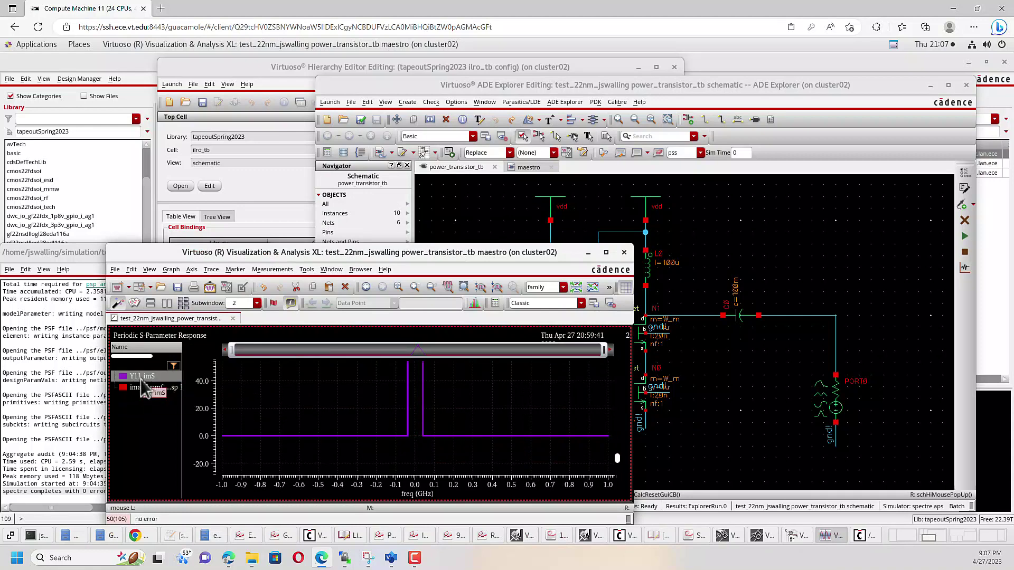
key(Delete)
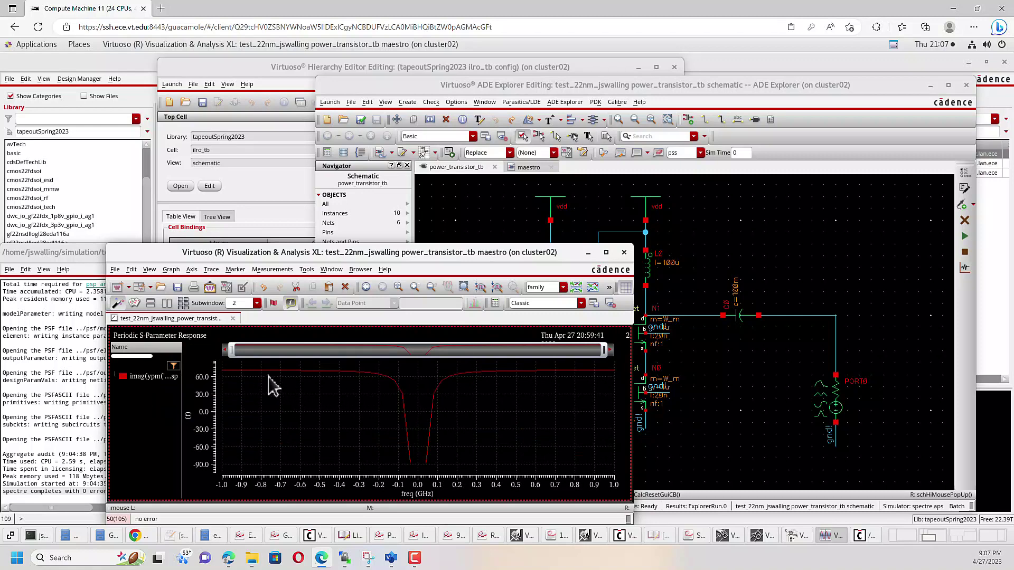
mouse_move(268, 369)
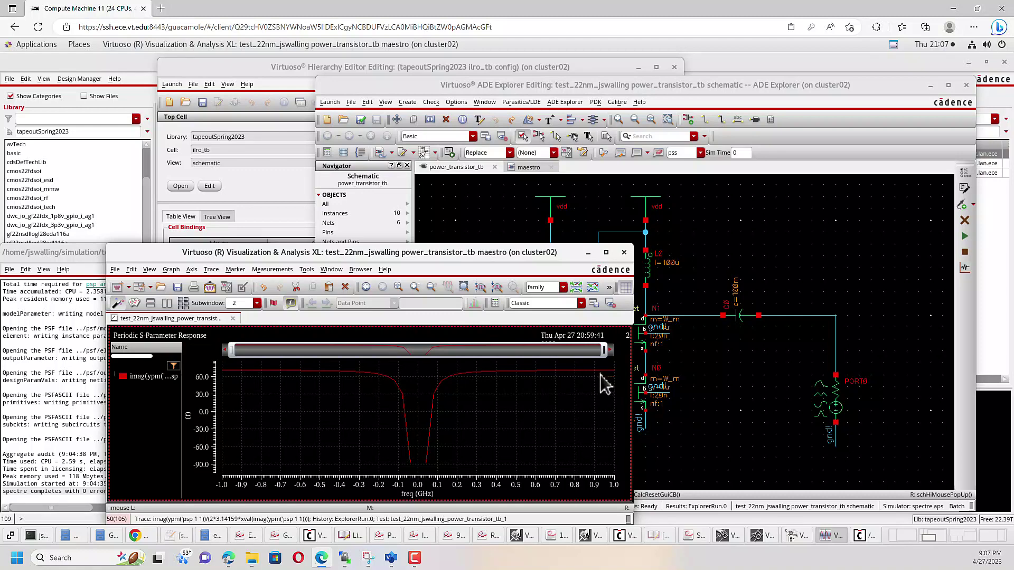
mouse_move(600, 374)
click(704, 203)
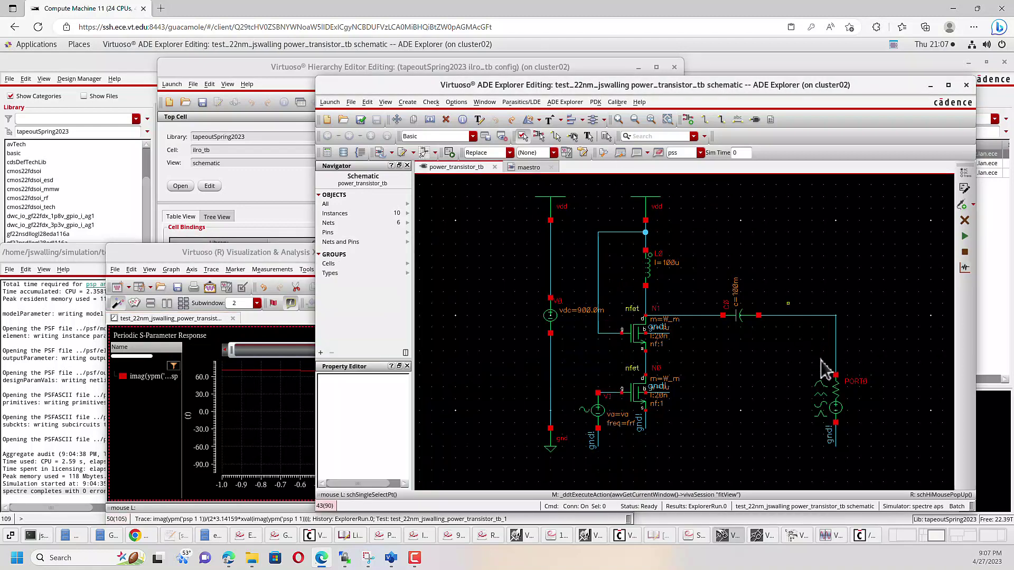